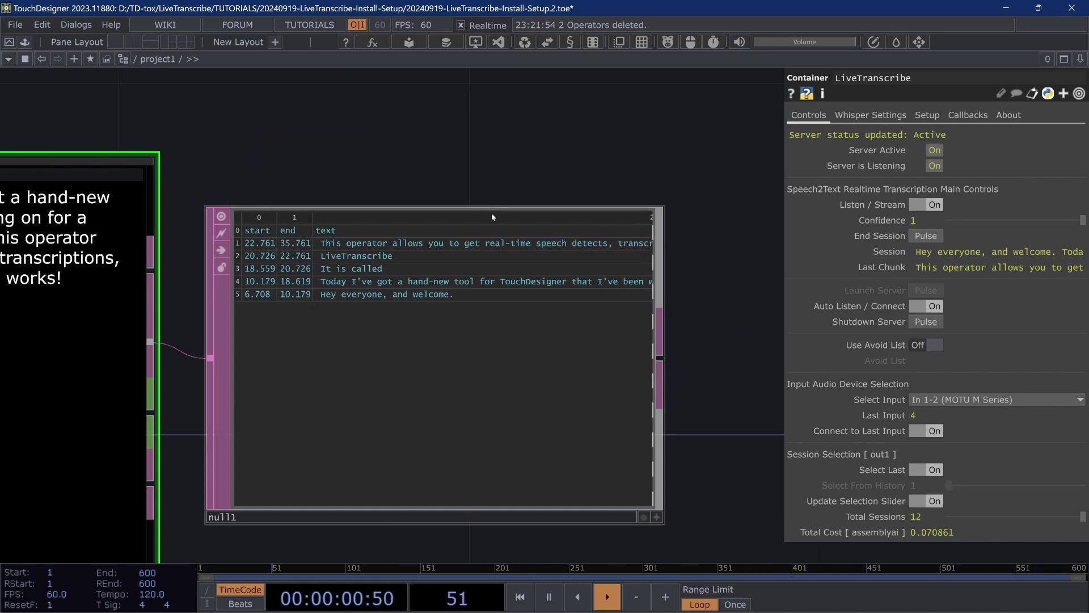
# Expand the loaded status message and show LiveTranscribe's Setup page with OSC address 127.0.0.1
pyautogui.scroll(-3, 491, 213)
pyautogui.scroll(3, 423, 193)
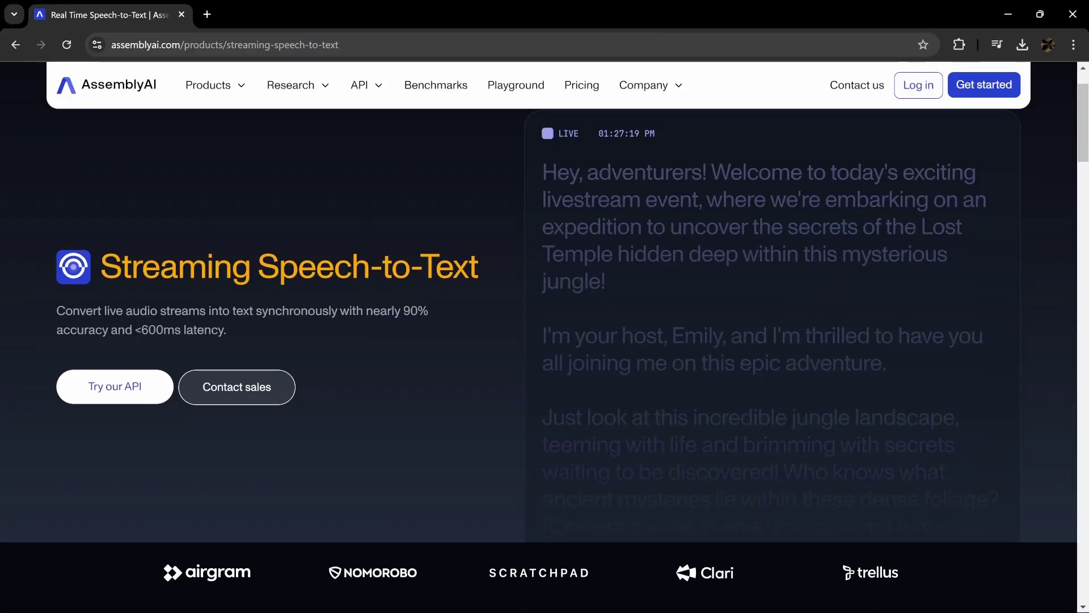
pyautogui.scroll(-5, 368, 278)
pyautogui.scroll(-10, 368, 278)
pyautogui.scroll(-4, 367, 273)
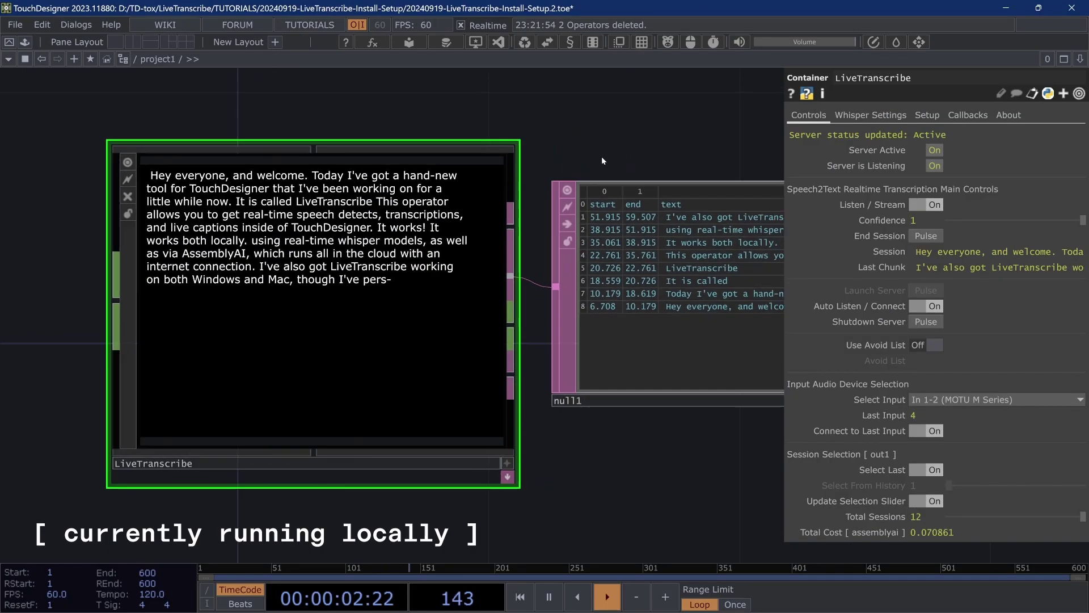
pyautogui.scroll(-2, 329, 238)
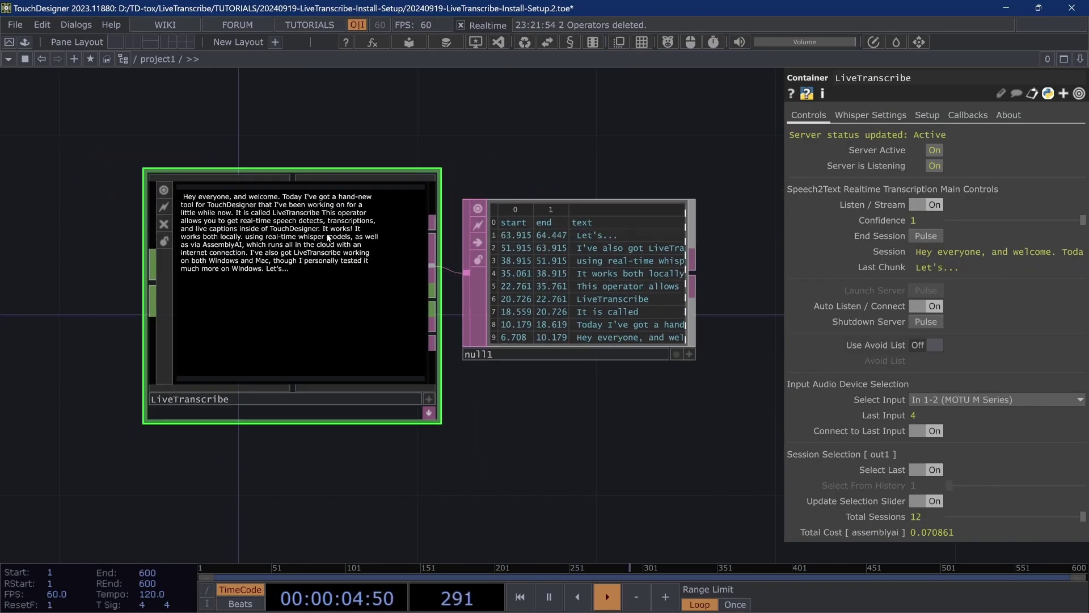
pyautogui.moveTo(273, 146); pyautogui.dragTo(303, 146)
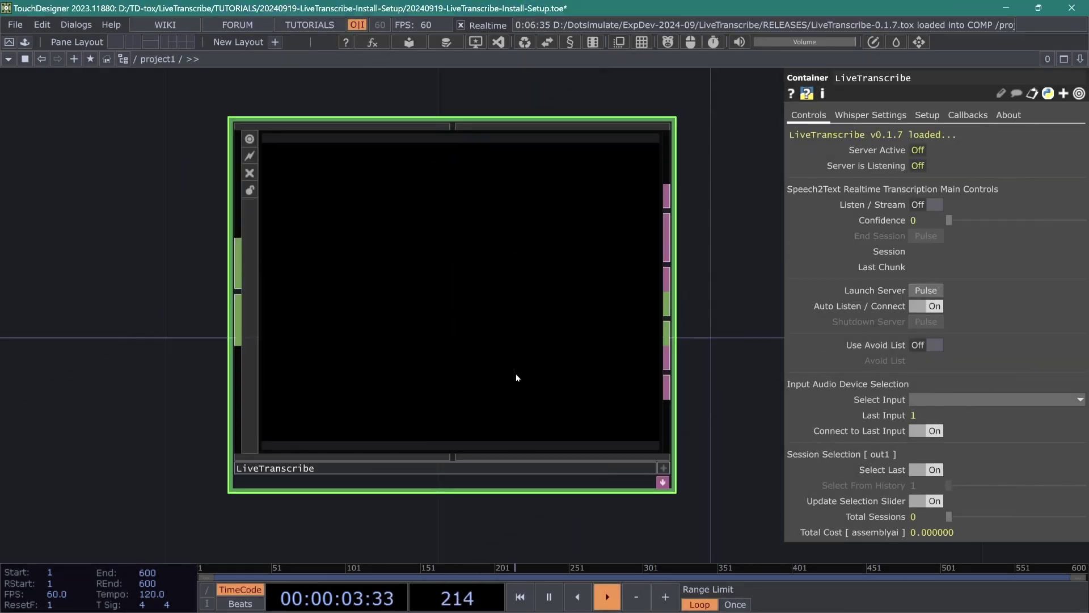
pyautogui.scroll(-3, 516, 397)
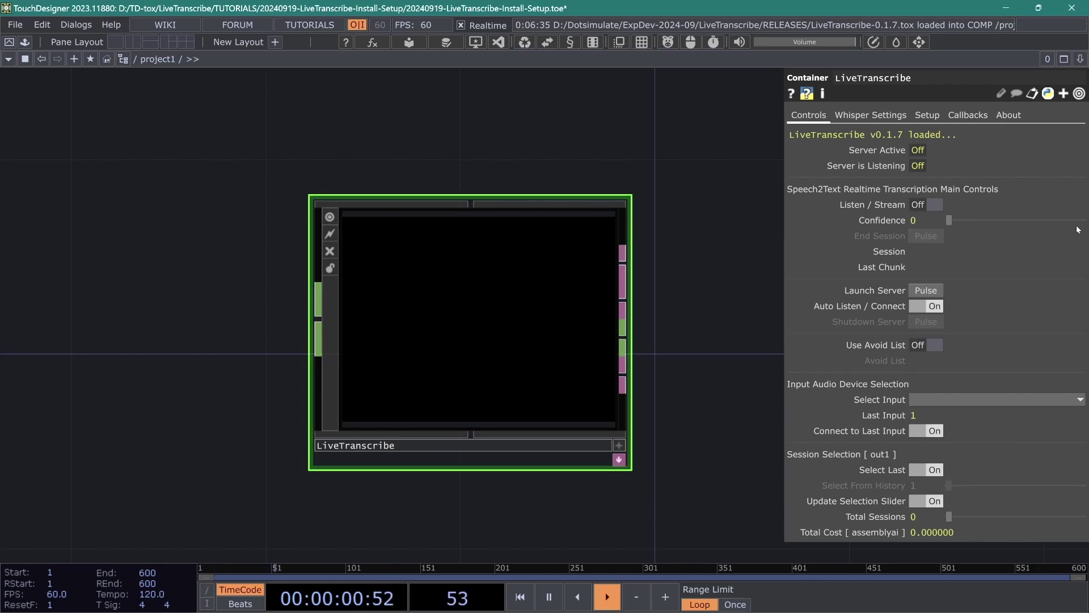
pyautogui.click(863, 136)
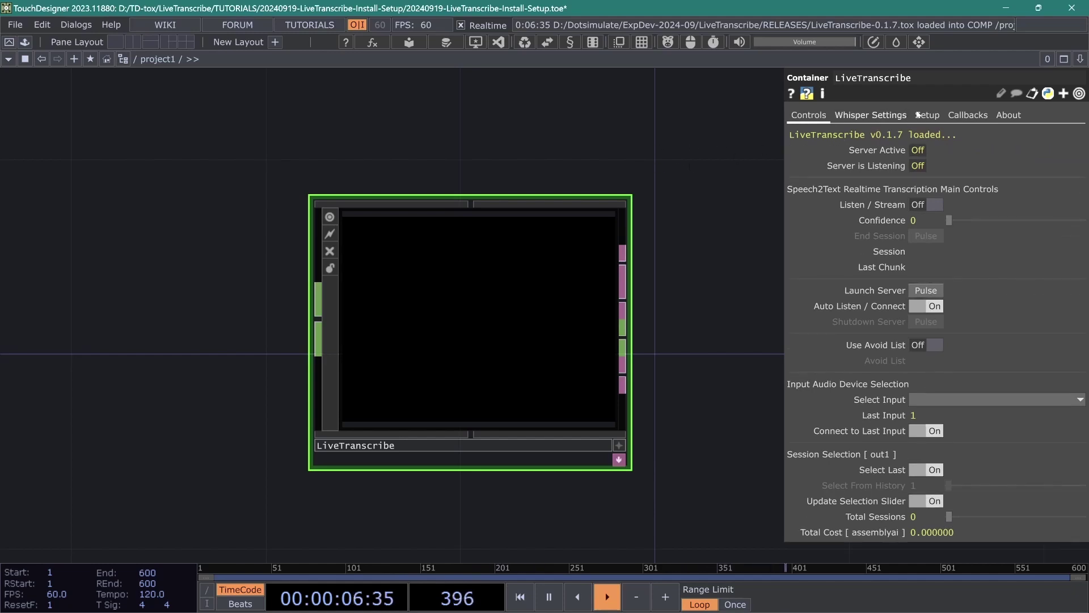
pyautogui.click(926, 116)
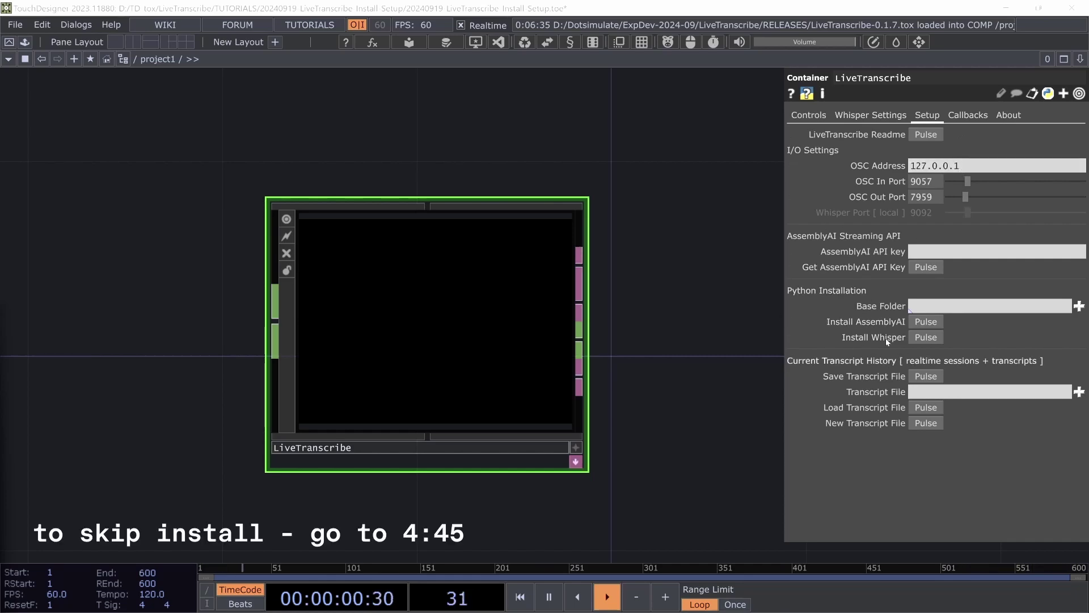
# Open the LiveTranscribe readme and highlight the macOS Python 3.11 prerequisite
pyautogui.click(925, 135)
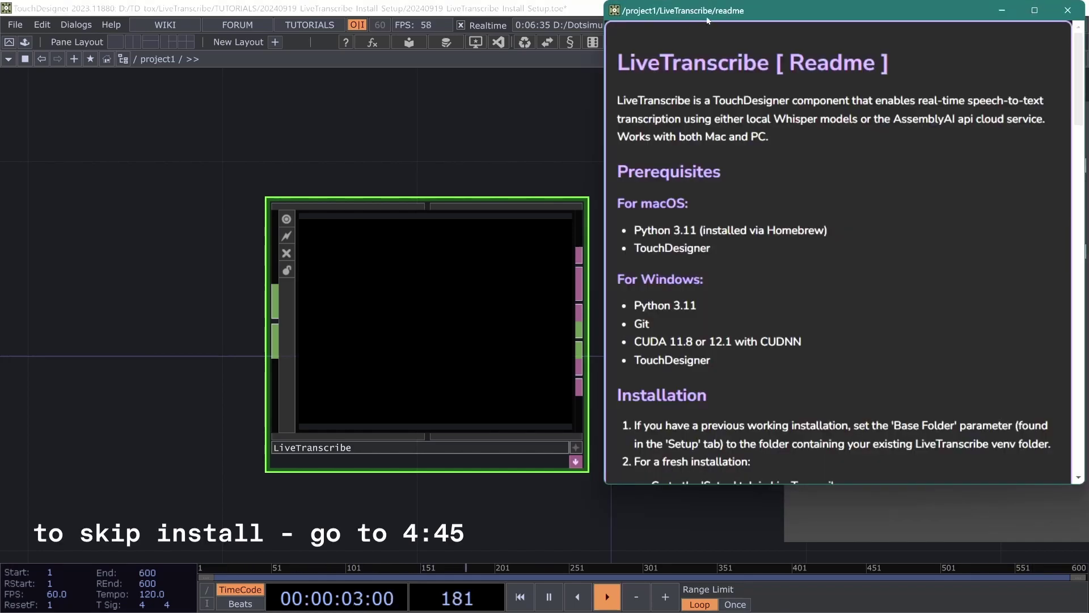
pyautogui.moveTo(647, 2); pyautogui.dragTo(255, 73)
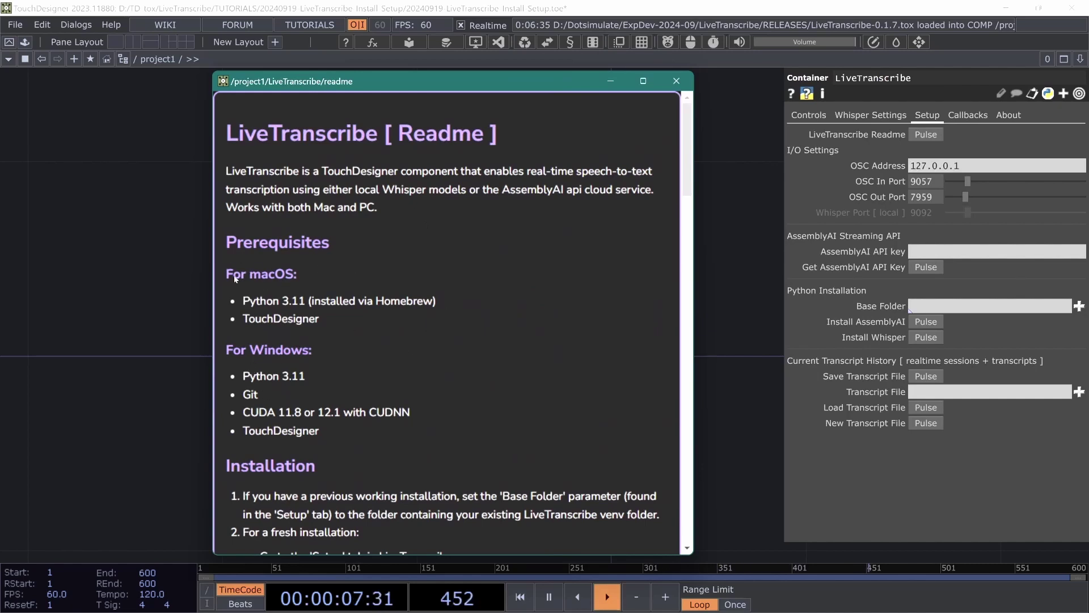
pyautogui.moveTo(248, 300); pyautogui.dragTo(401, 306)
pyautogui.click(403, 305)
# Highlight the Git and CUDA prerequisites and the Python 3.11 version, then shift the readme left
pyautogui.moveTo(243, 391); pyautogui.dragTo(420, 433)
pyautogui.click(325, 495)
pyautogui.moveTo(281, 304)
pyautogui.mouseDown()
pyautogui.moveTo(307, 304)
pyautogui.moveTo(280, 303)
pyautogui.mouseUp()
pyautogui.click(306, 304)
pyautogui.click(282, 305)
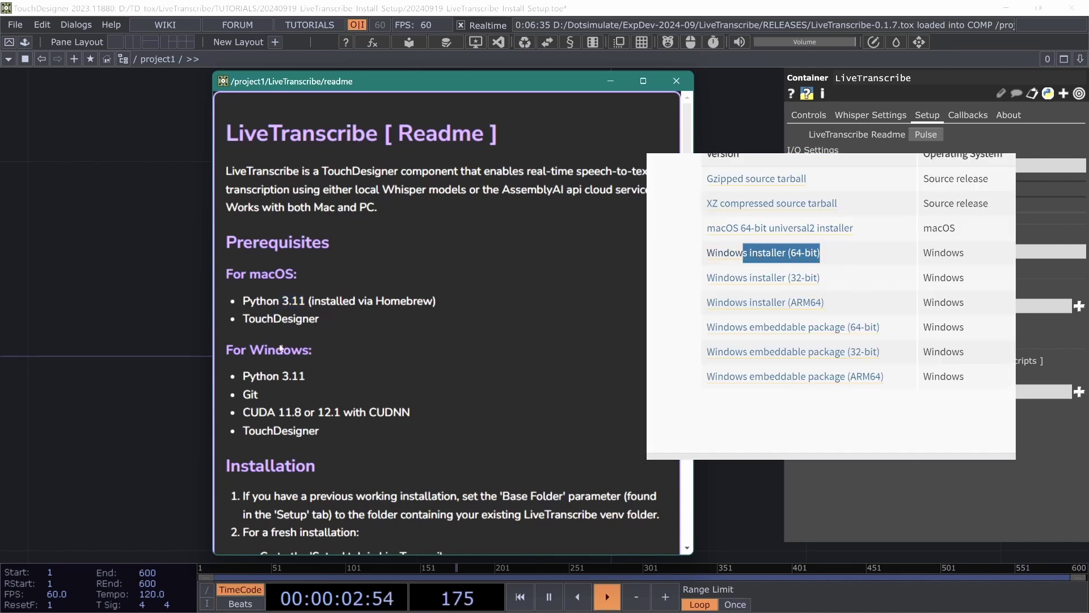
pyautogui.moveTo(302, 86); pyautogui.dragTo(236, 78)
pyautogui.moveTo(177, 294); pyautogui.dragTo(243, 298)
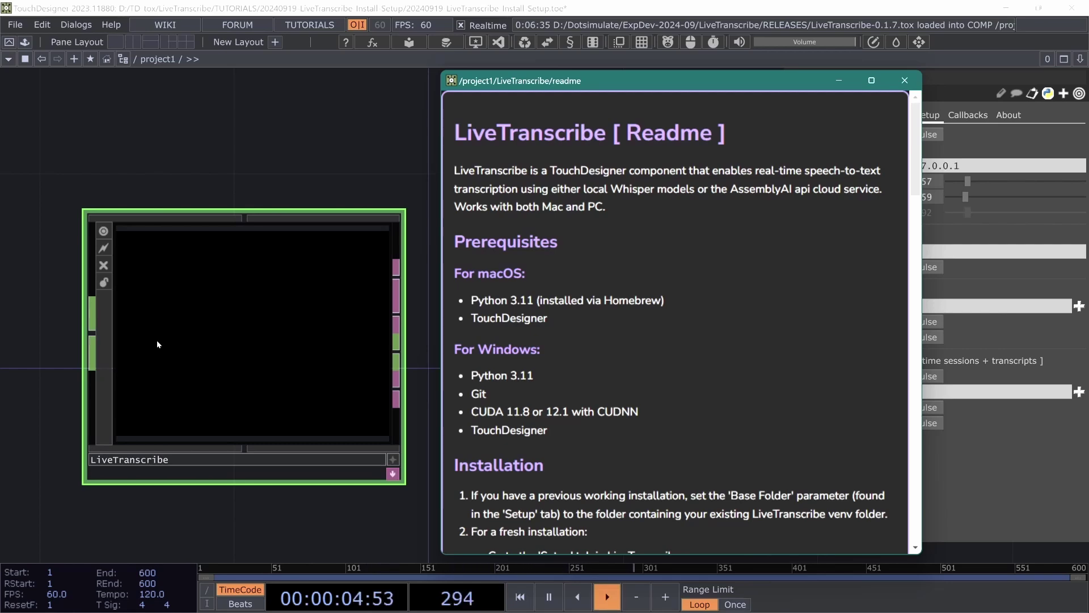
# Close the readme, check python_manager's readme inside the COMP, then reopen LiveTranscribe's readme at the CUDA paths
pyautogui.click(904, 80)
pyautogui.scroll(5, 236, 394)
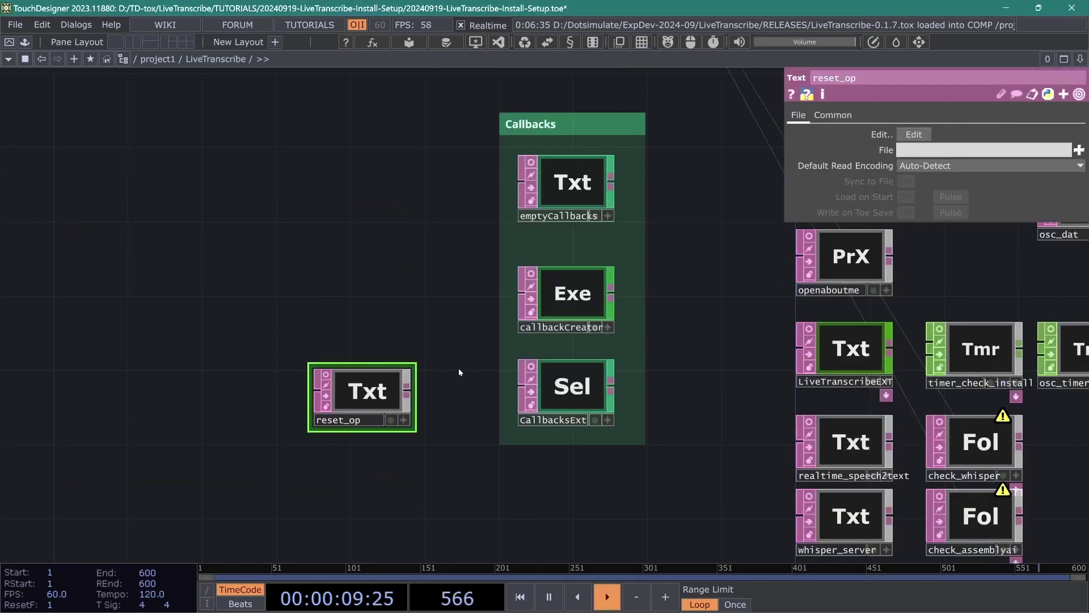
pyautogui.scroll(-5, 307, 381)
pyautogui.click(385, 251)
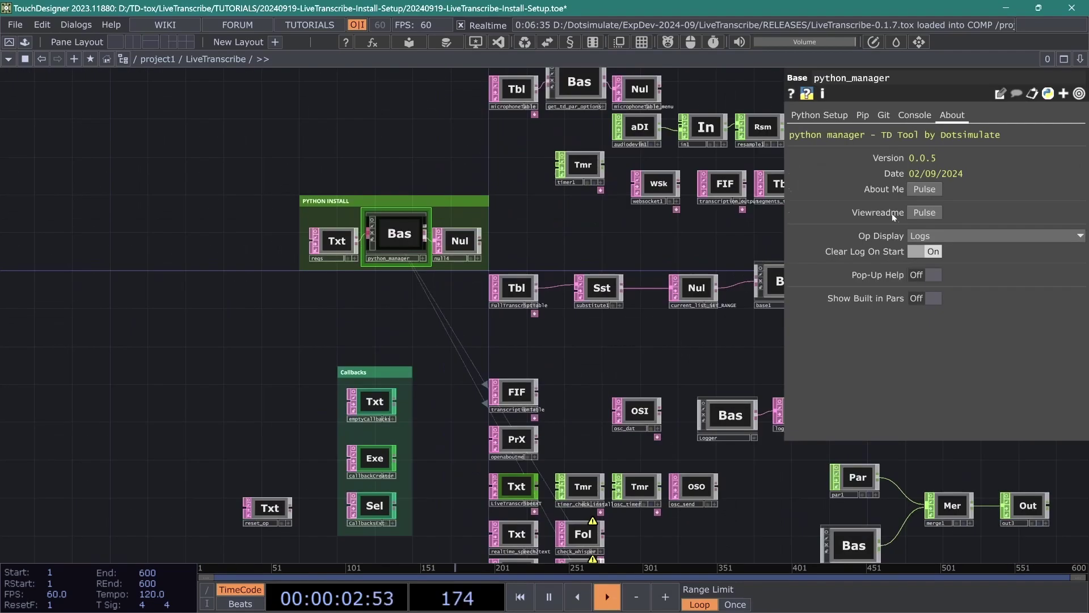
pyautogui.click(924, 210)
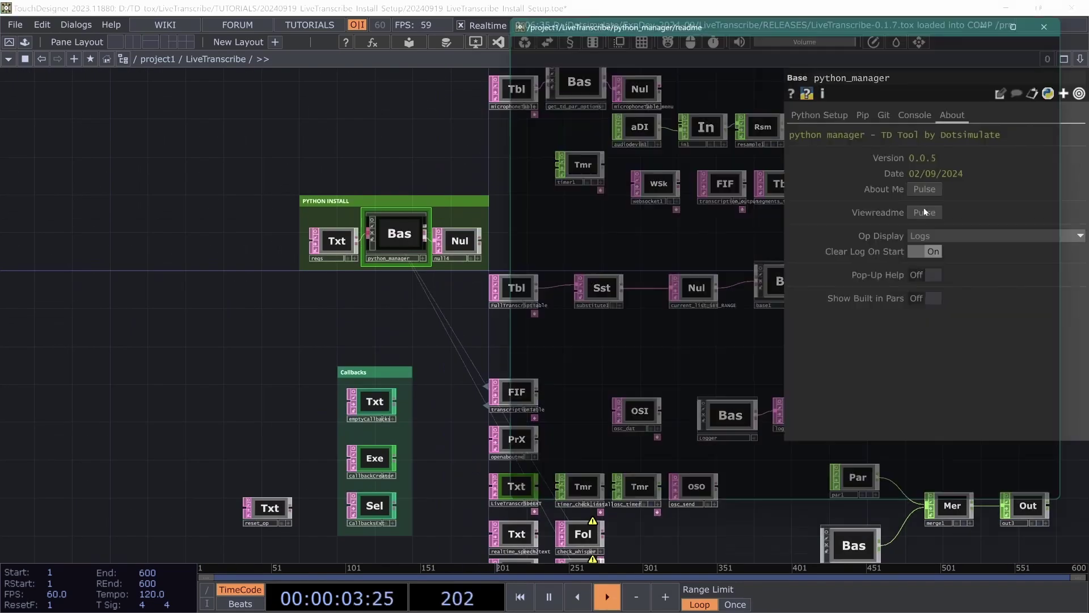
pyautogui.click(1066, 26)
pyautogui.press('u')
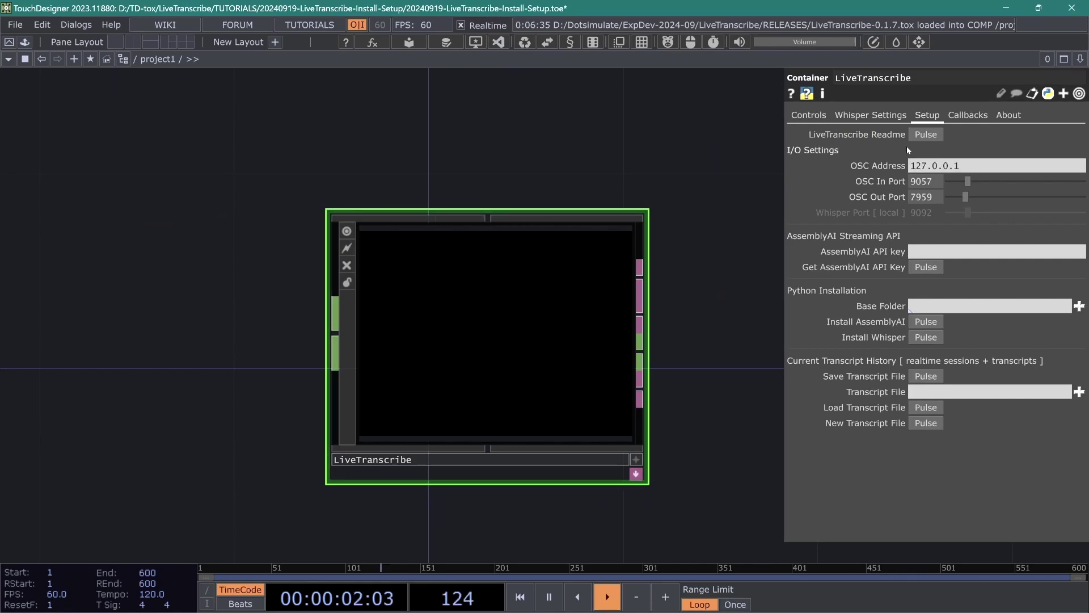
pyautogui.click(926, 134)
pyautogui.moveTo(765, 13); pyautogui.dragTo(293, 54)
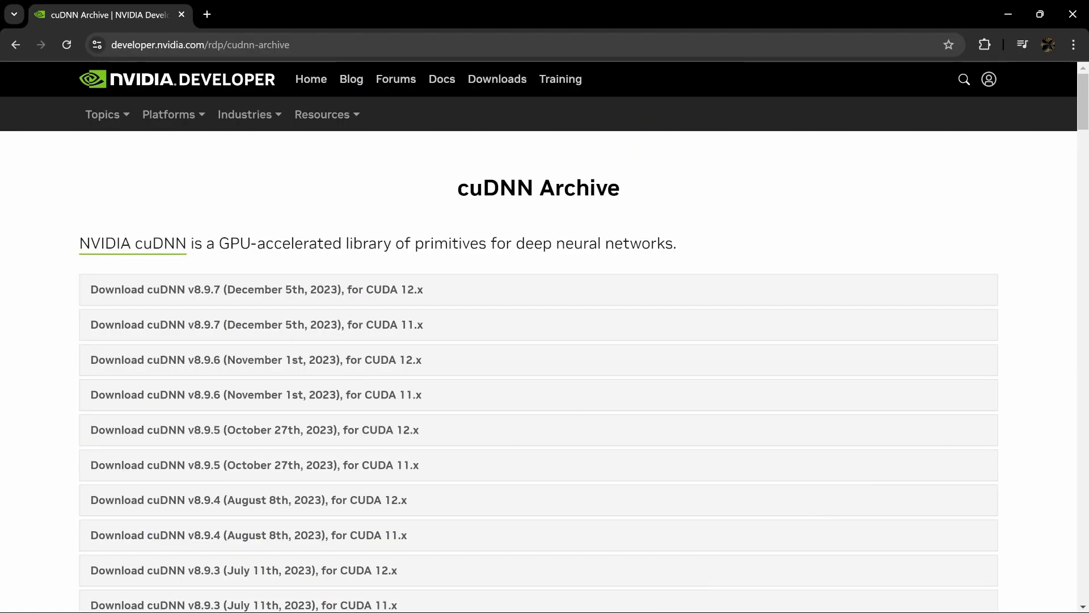
# Download the cuDNN v8.9.7 for CUDA 12.x Local Installer for Windows (Zip)
pyautogui.scroll(-1, 304, 217)
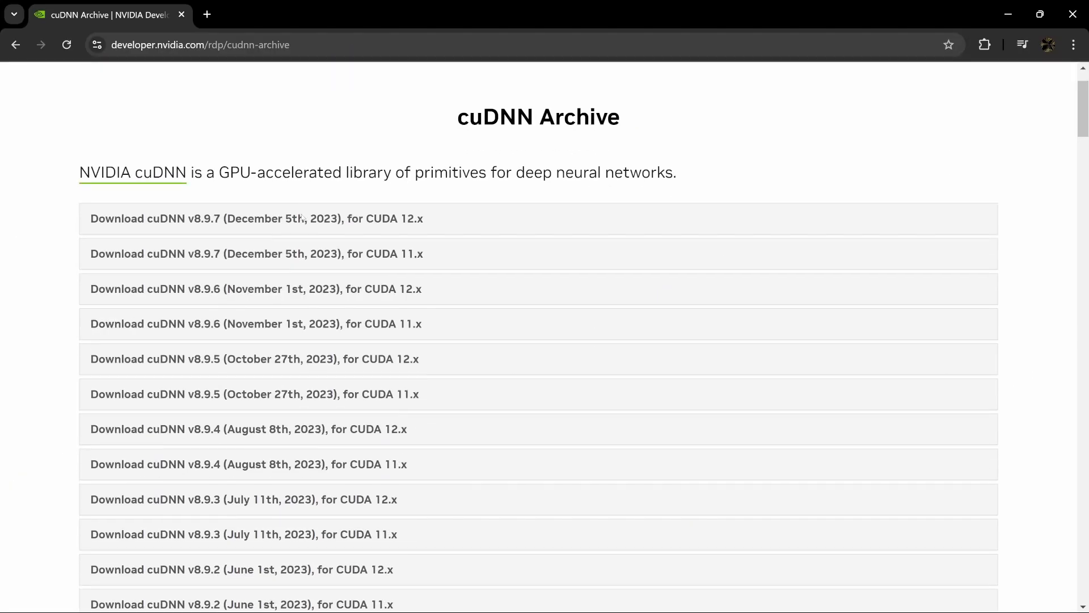
pyautogui.click(319, 222)
pyautogui.scroll(-3, 320, 224)
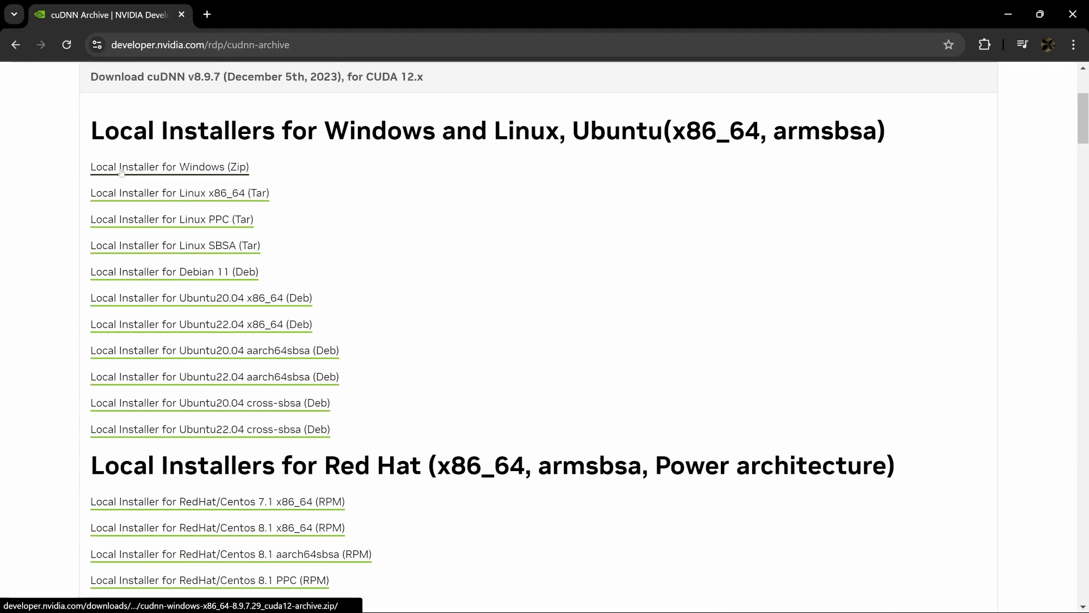
pyautogui.click(148, 167)
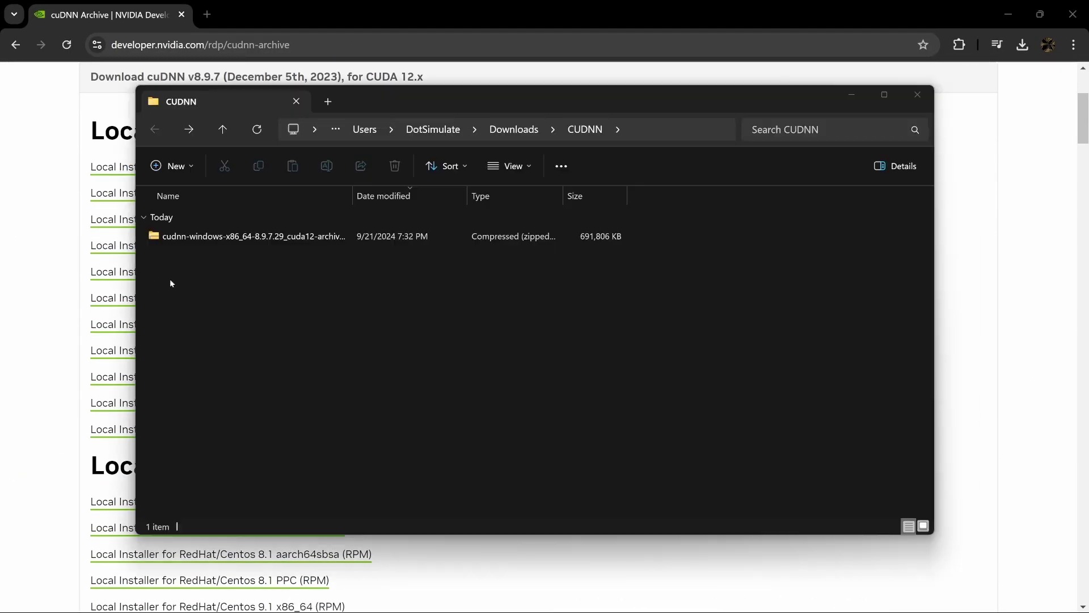
# Extract the downloaded cuDNN zip in place with 7-Zip Extract Here
pyautogui.click(272, 236)
pyautogui.rightClick(273, 236)
pyautogui.moveTo(219, 292)
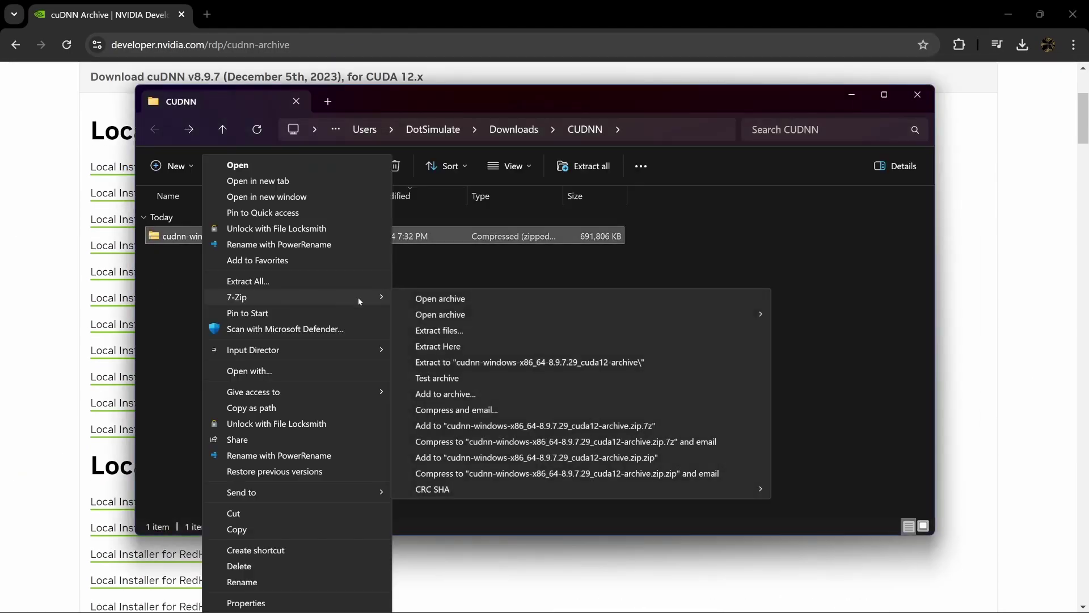
pyautogui.click(437, 348)
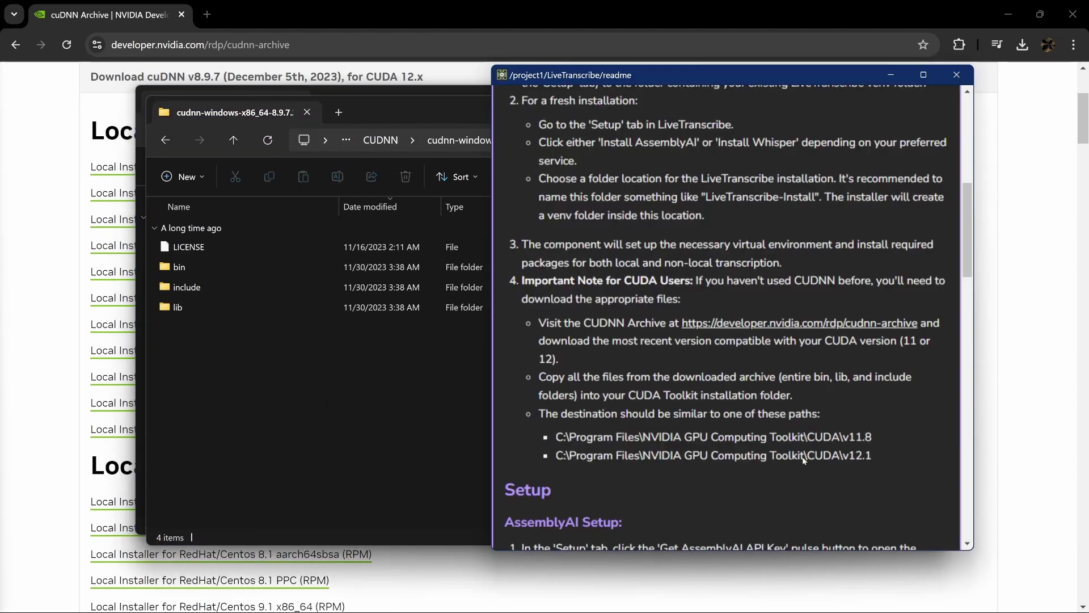
# Move the extracted bin, include and lib folders into CUDA v12.1, replacing existing files
pyautogui.moveTo(872, 455); pyautogui.dragTo(556, 458)
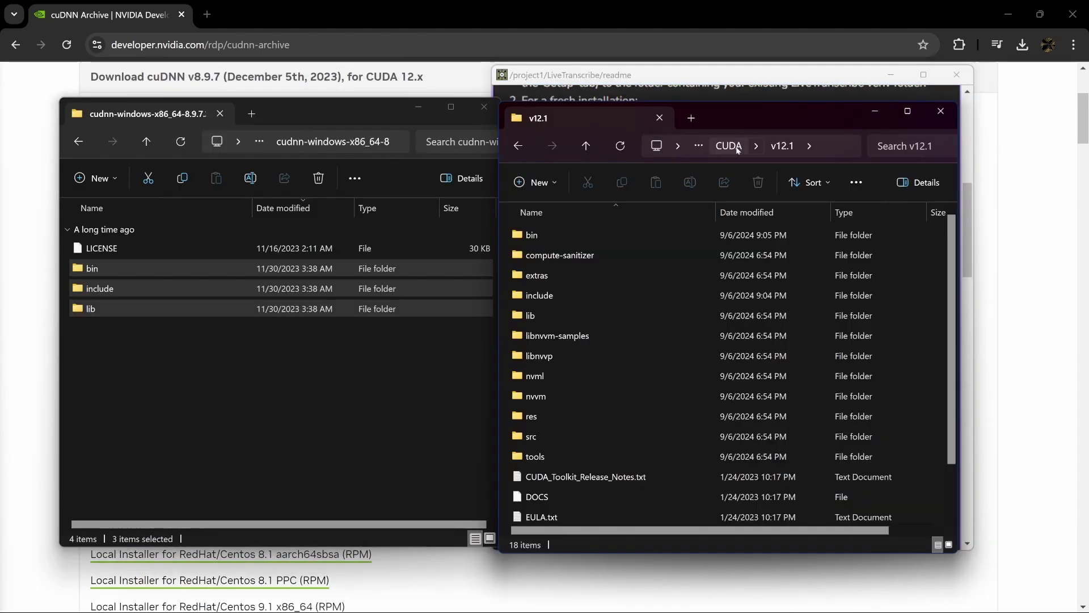
pyautogui.click(728, 146)
pyautogui.moveTo(102, 289); pyautogui.dragTo(569, 241)
pyautogui.click(512, 316)
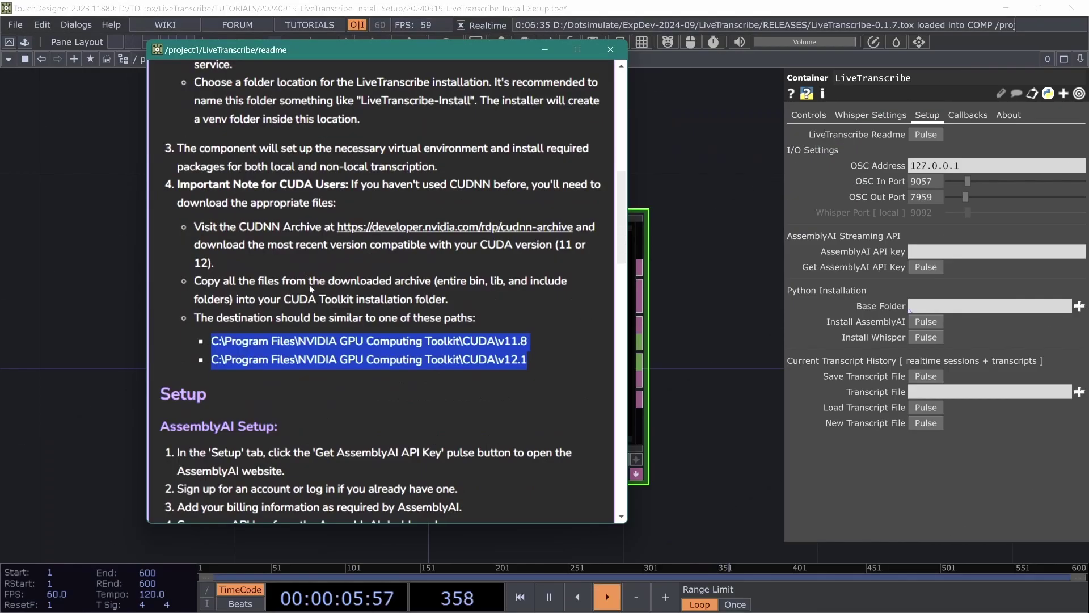
pyautogui.scroll(5, 233, 223)
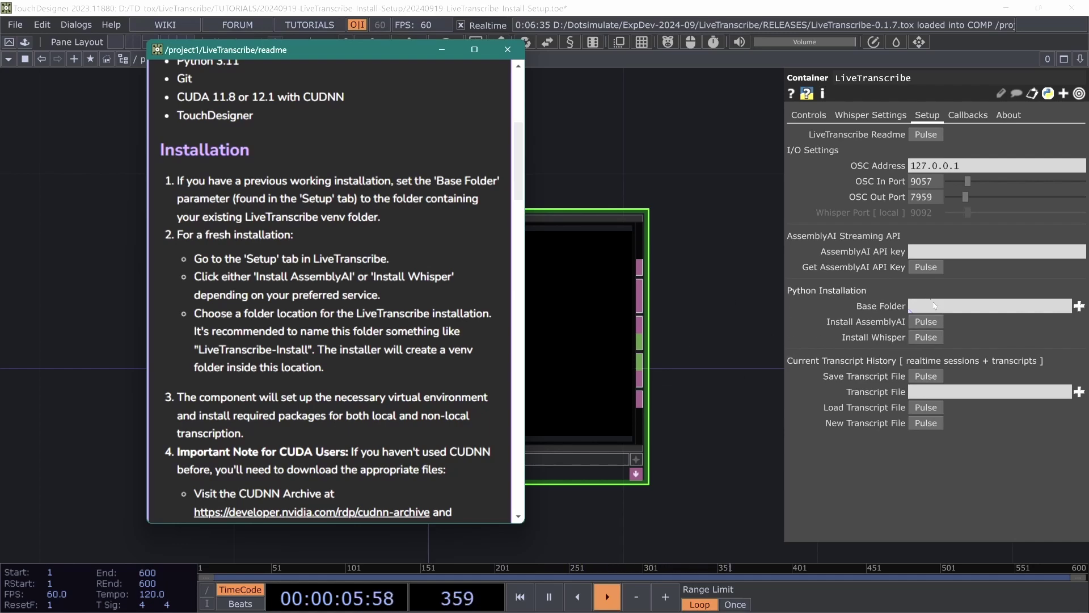
# Pulse Install Whisper and choose the CUDA 12.1 install option
pyautogui.click(930, 337)
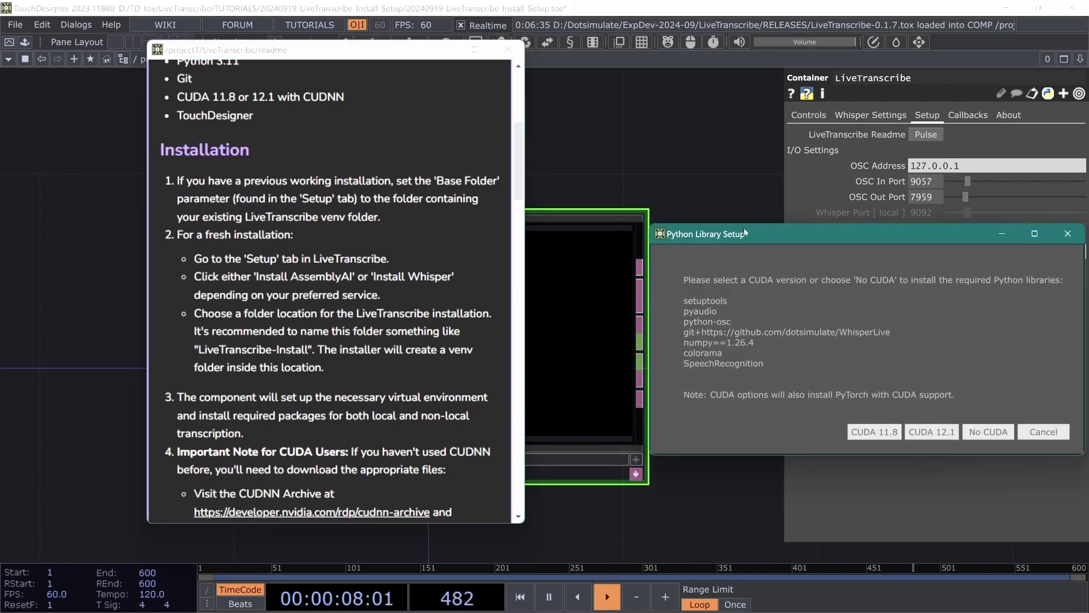
pyautogui.moveTo(745, 232); pyautogui.dragTo(347, 115)
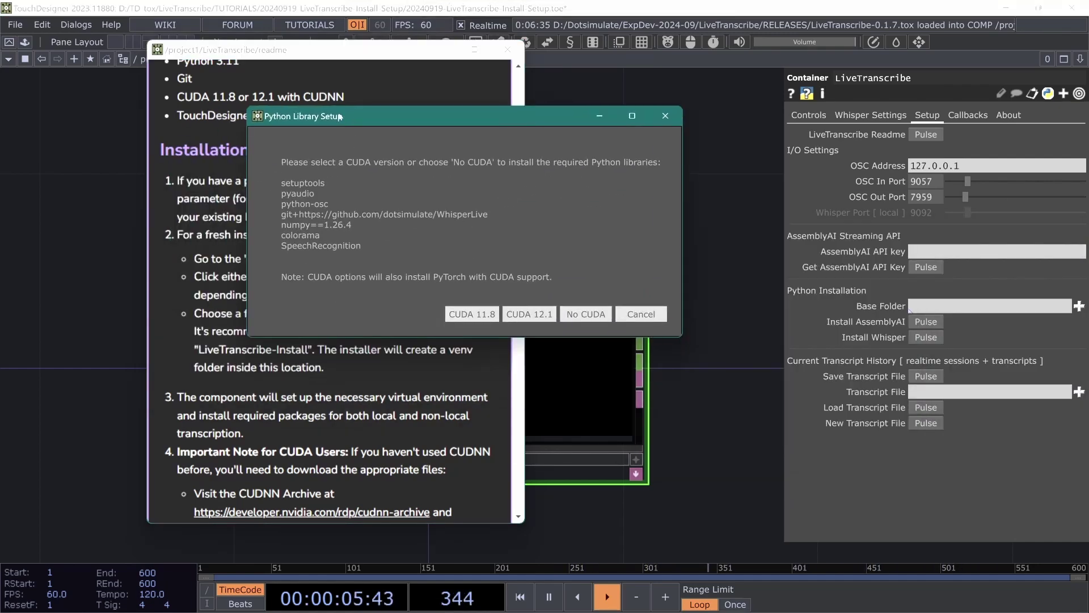
pyautogui.click(527, 318)
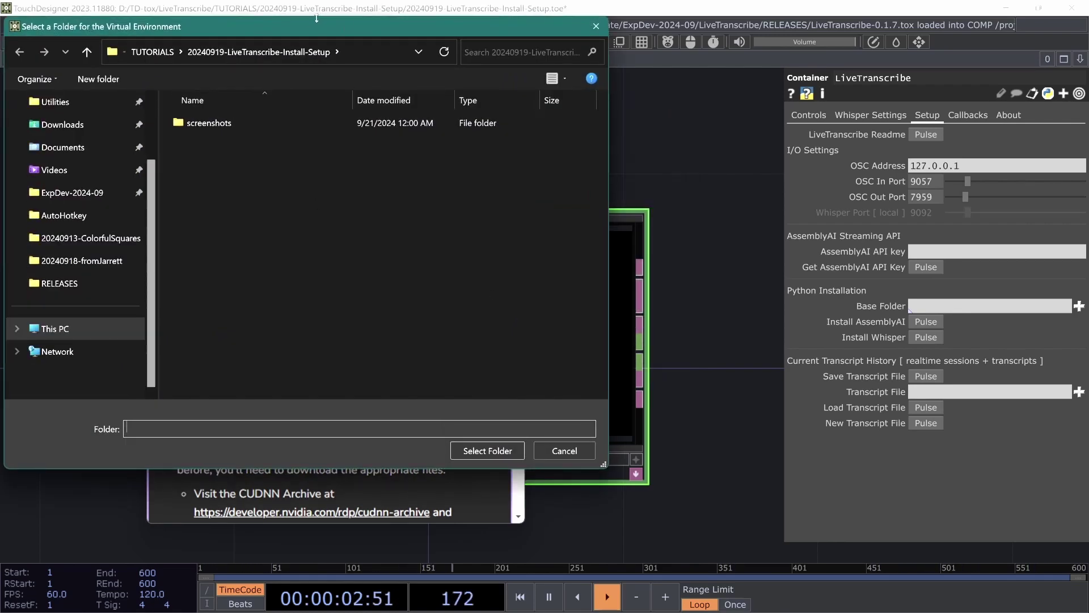
# Create a new folder named LiveTranscribeInstall and select it as the install location
pyautogui.moveTo(315, 22); pyautogui.dragTo(380, 80)
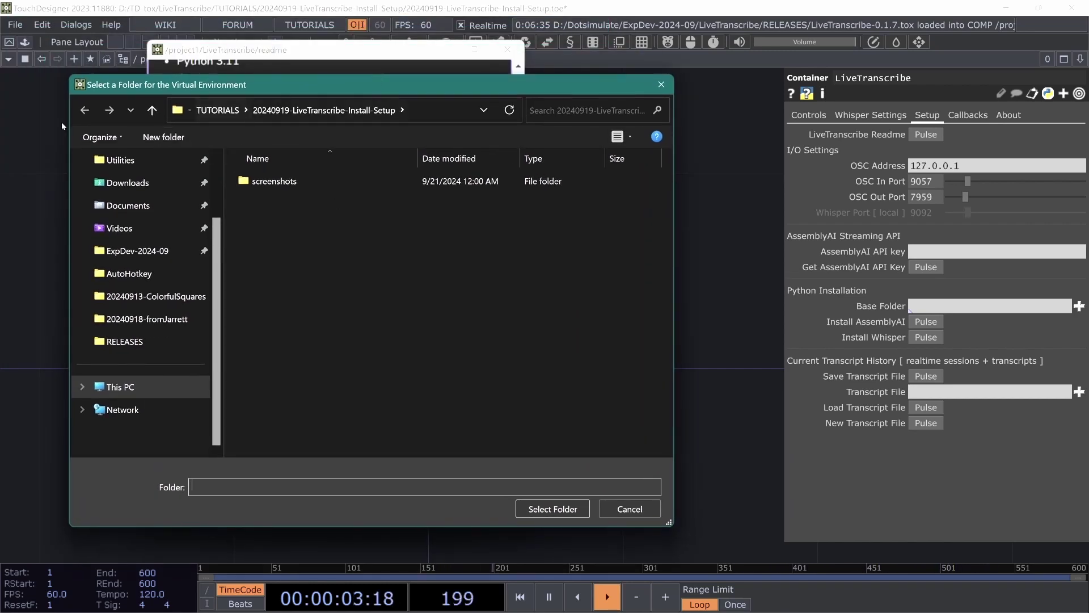
pyautogui.click(165, 142)
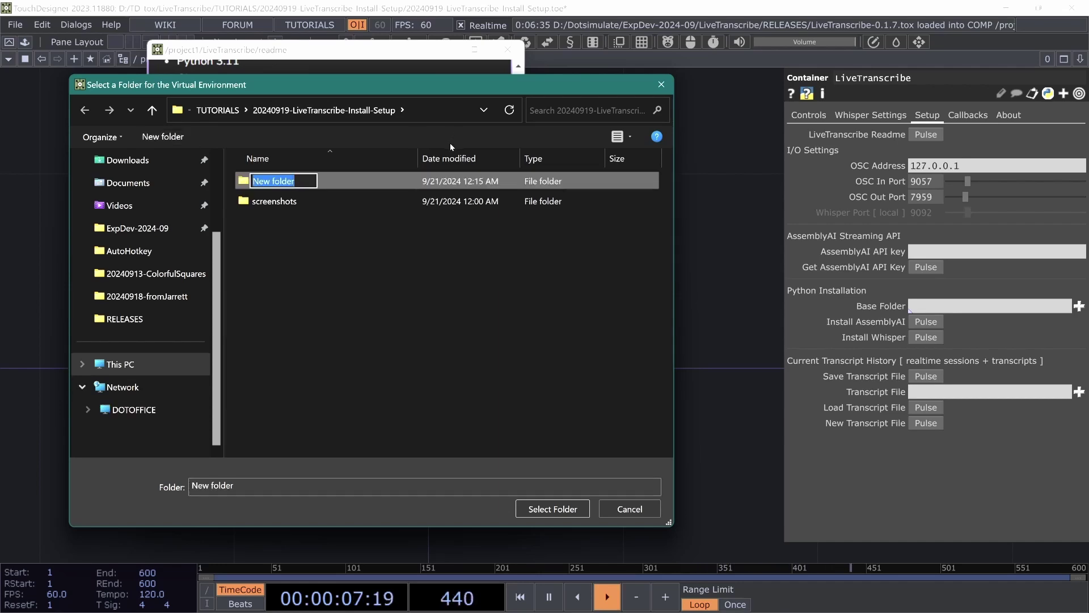
pyautogui.write('LiveTransc')
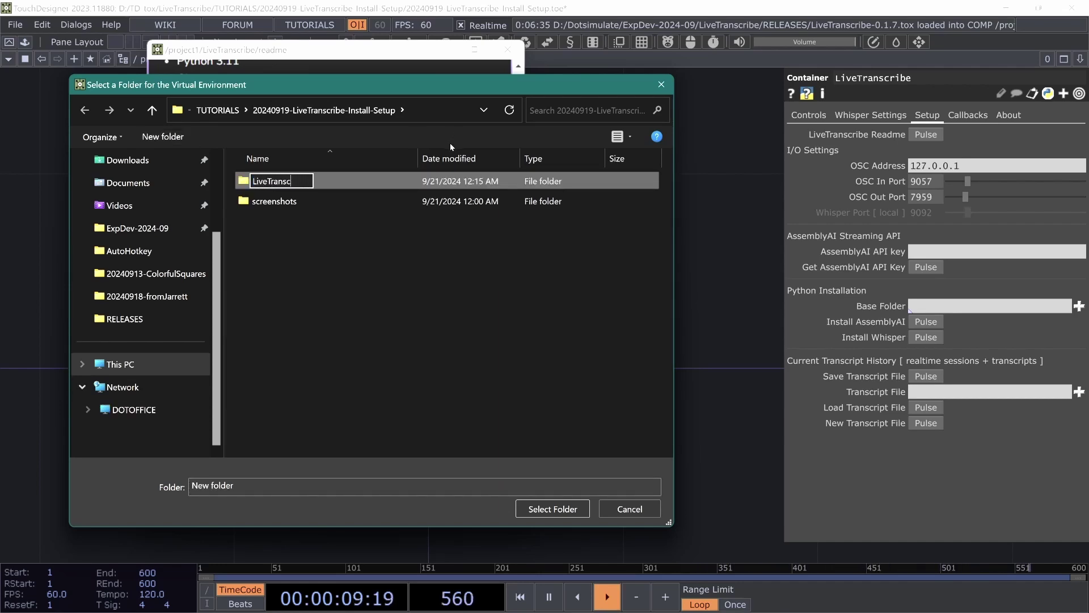
pyautogui.write('ribeInstall')
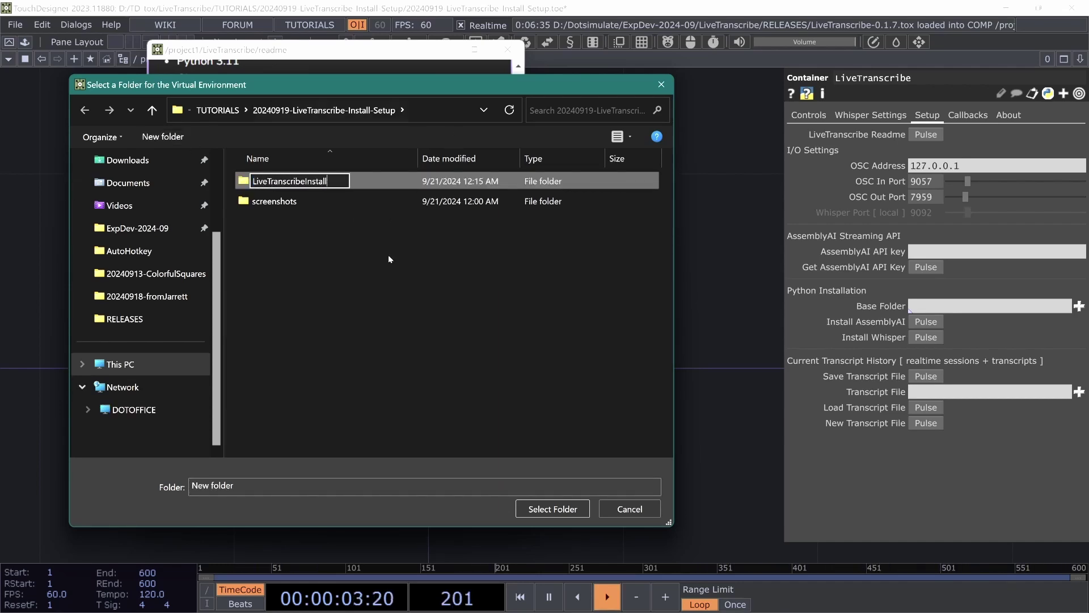
pyautogui.press('Return')
pyautogui.doubleClick(411, 187)
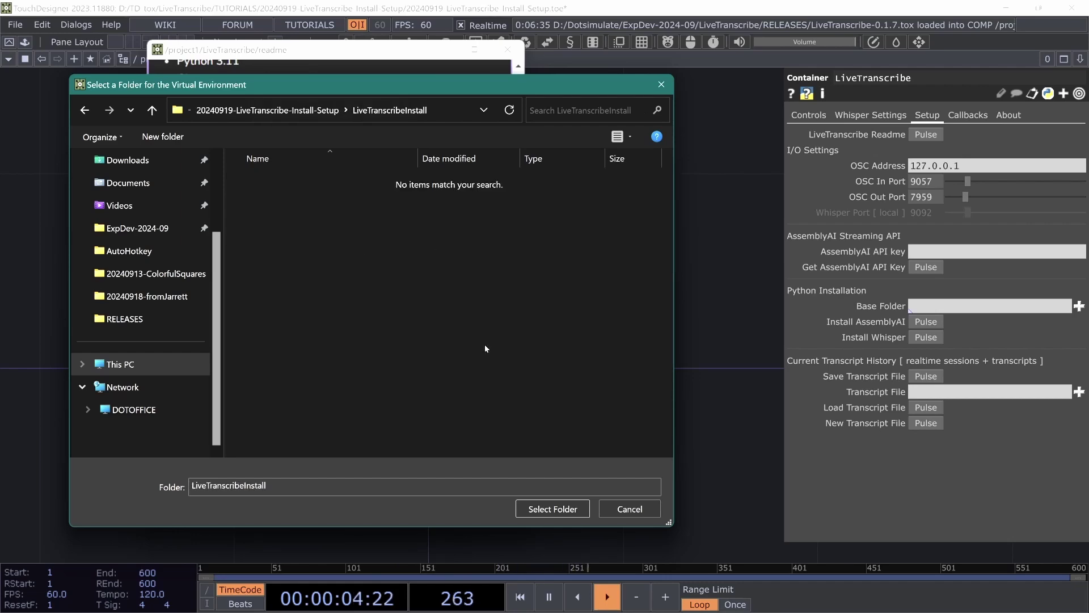
pyautogui.click(582, 506)
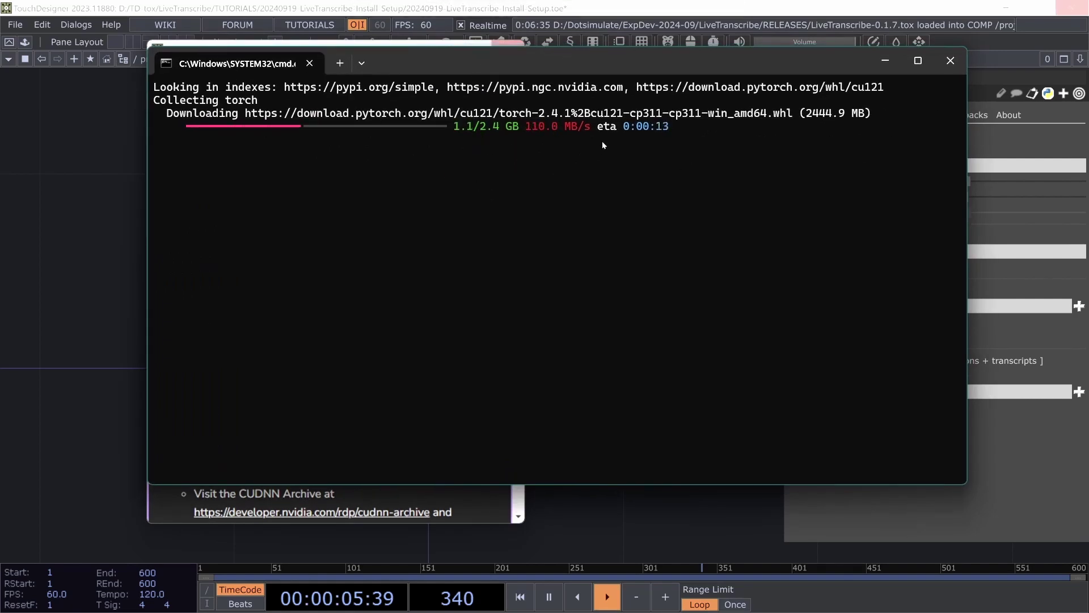
# Let pip finish installing whisper-live 0.5.1 and its dependencies, then dismiss the console
pyautogui.moveTo(484, 60); pyautogui.dragTo(471, 84)
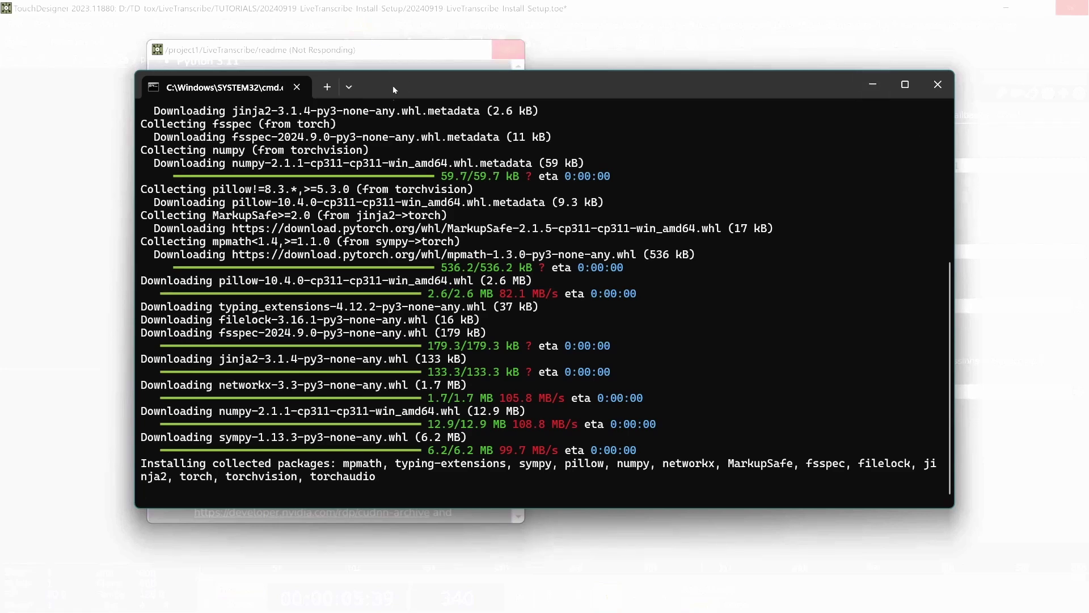
pyautogui.moveTo(394, 87); pyautogui.dragTo(377, 111)
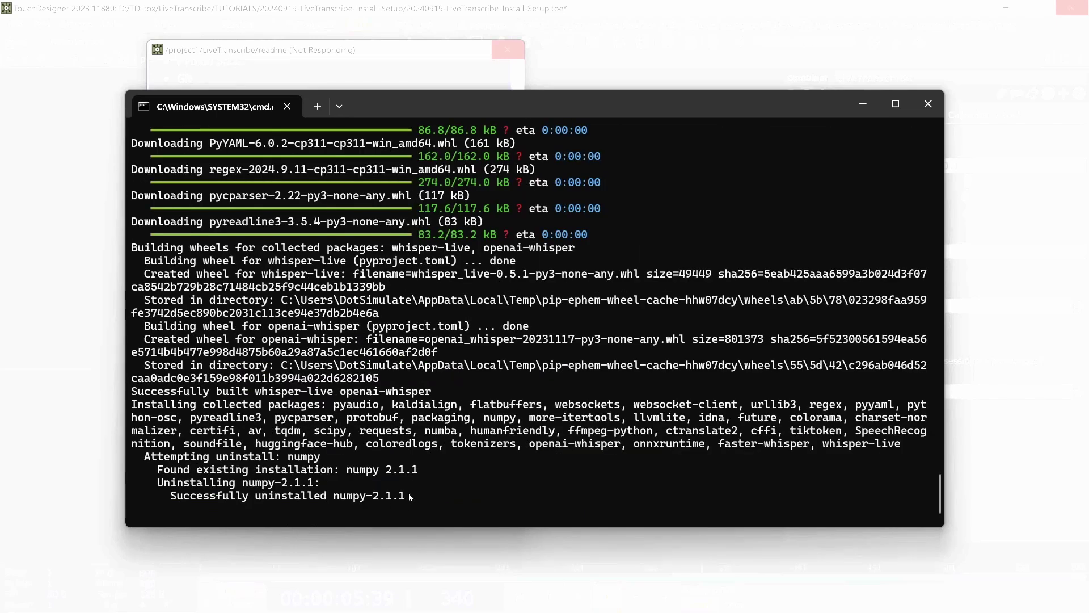
pyautogui.moveTo(410, 496); pyautogui.dragTo(336, 502)
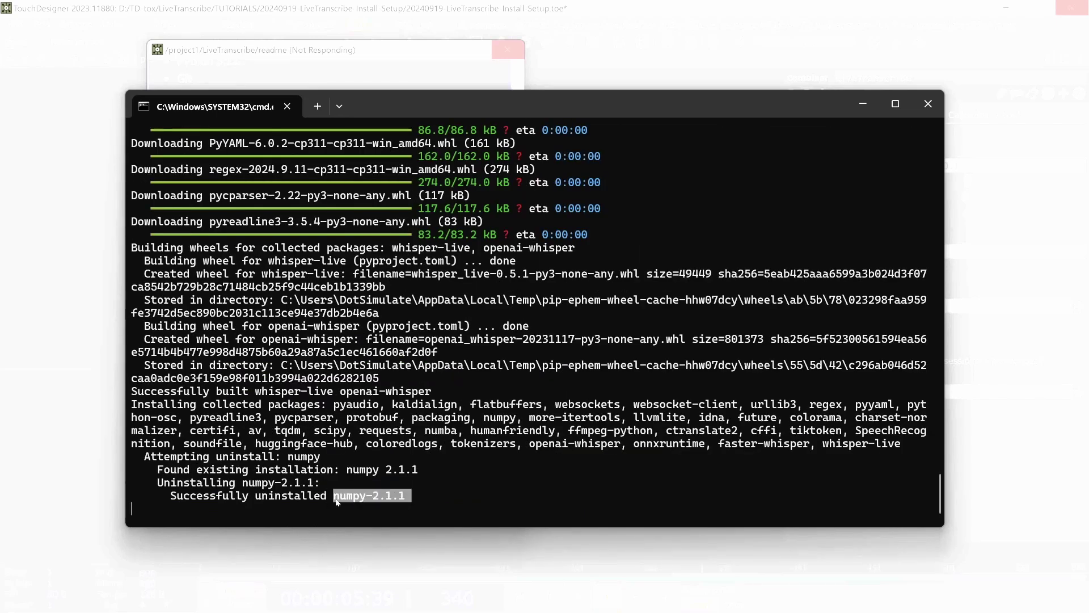
pyautogui.click(336, 501)
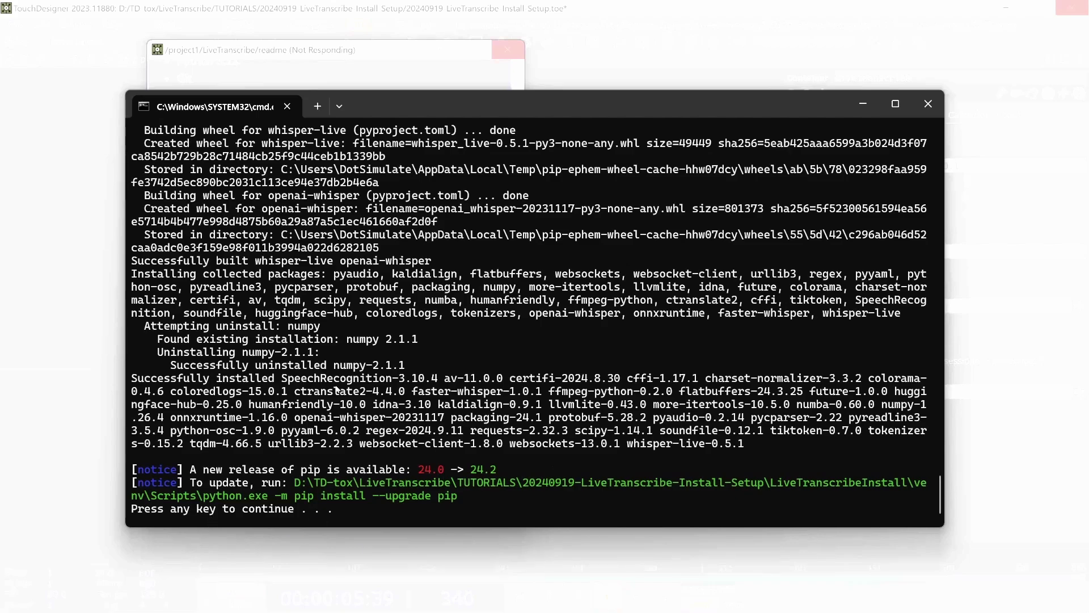
pyautogui.press('Return')
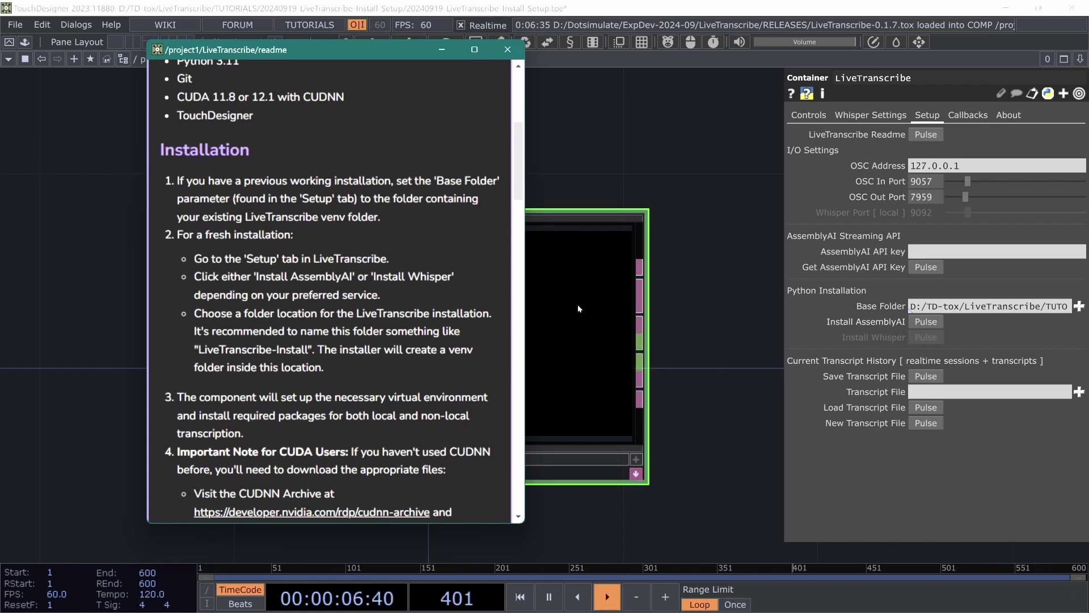
# Switch Use Local to On on the Whisper Settings page and close the readme
pyautogui.click(884, 115)
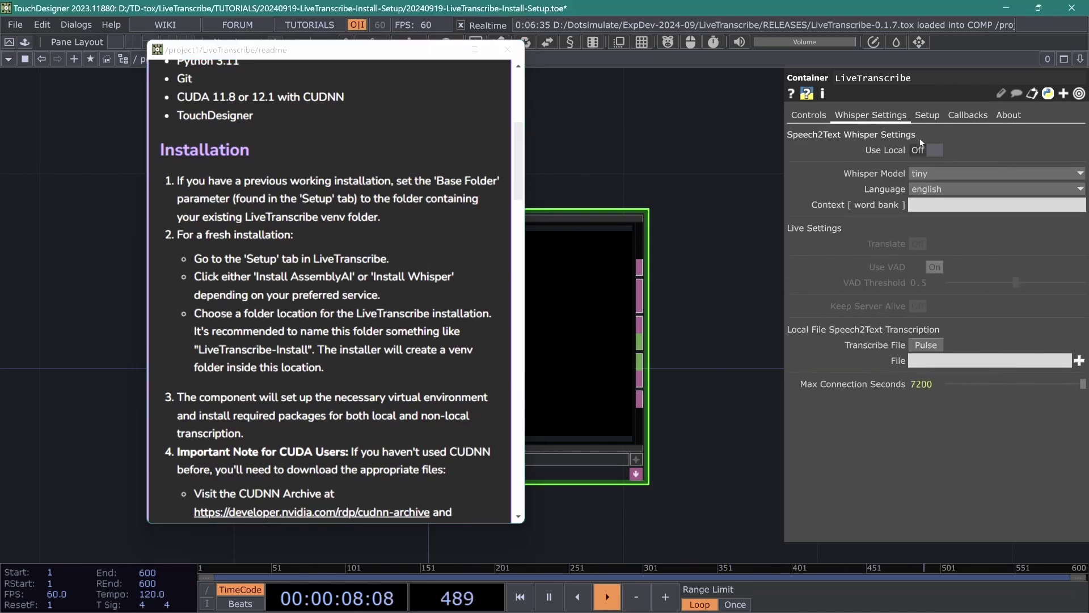
pyautogui.click(923, 151)
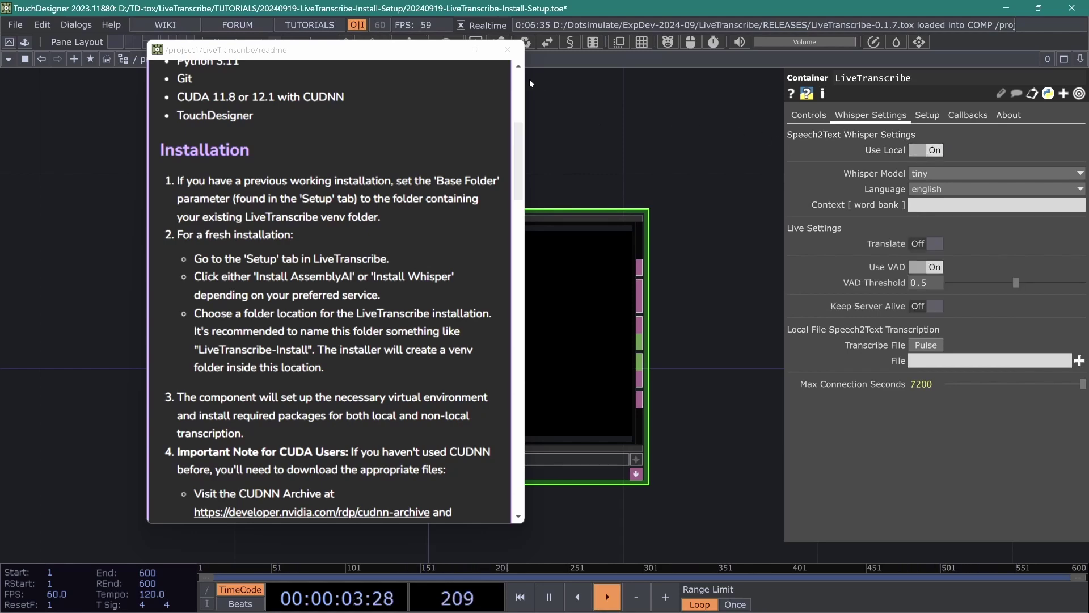
pyautogui.click(508, 50)
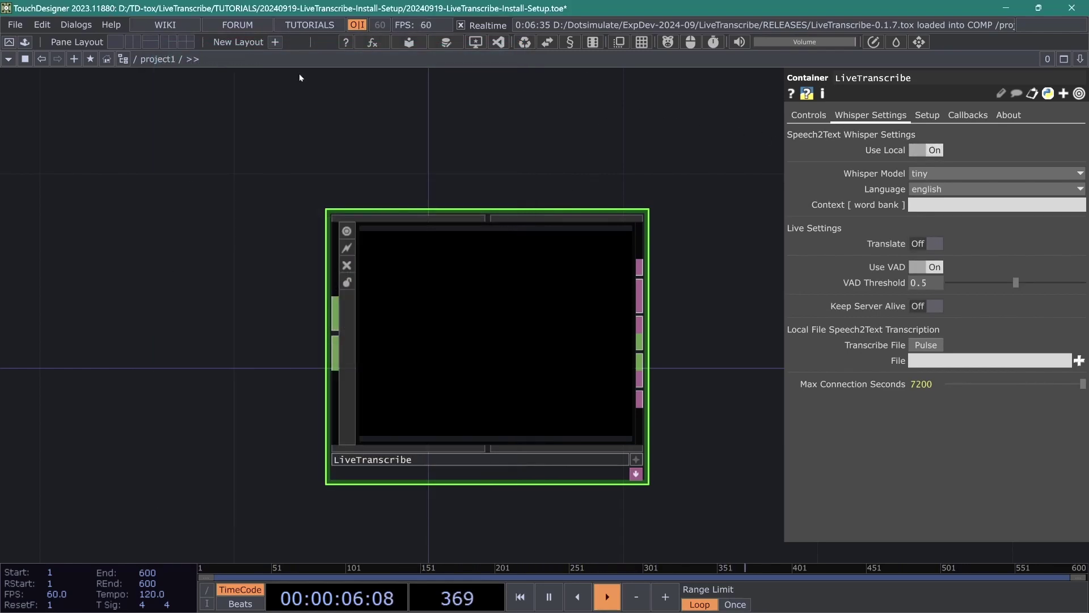
# Set Whisper Model to base and pulse Launch Server on the Controls page
pyautogui.click(931, 173)
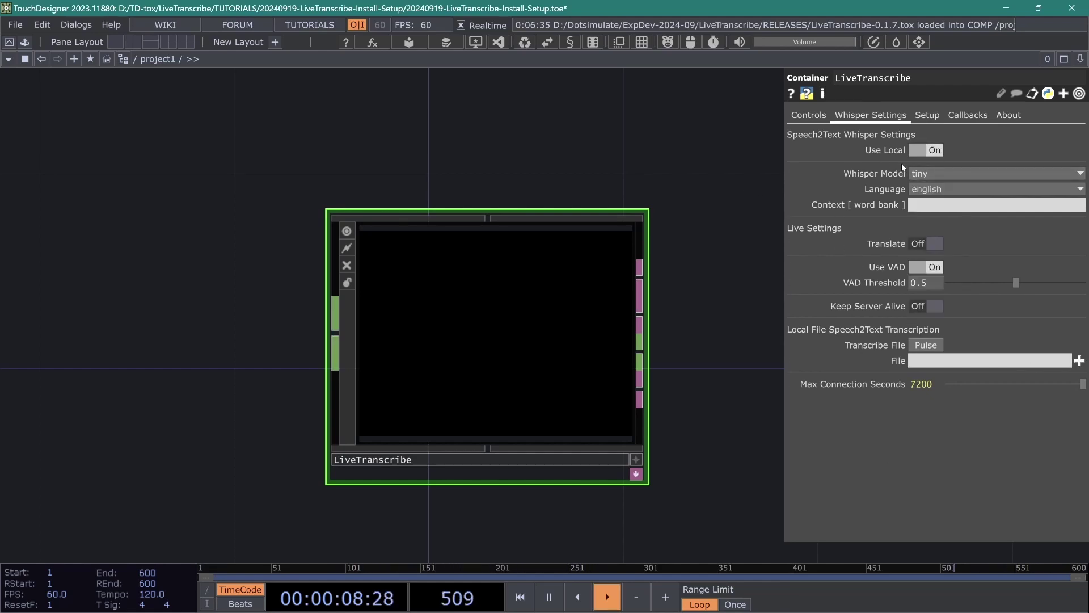
pyautogui.click(938, 174)
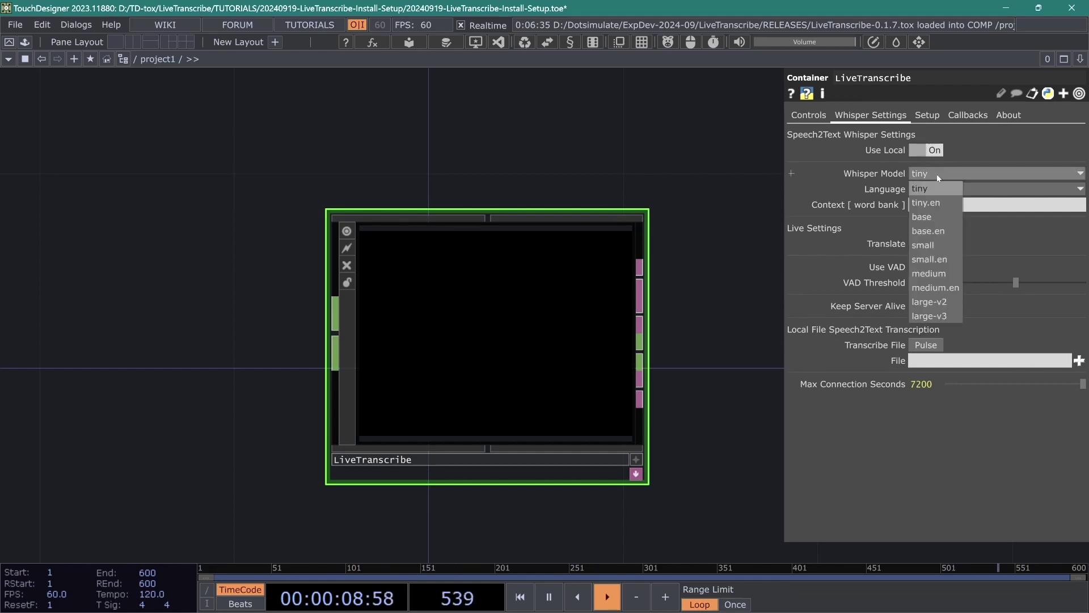
pyautogui.click(920, 217)
pyautogui.click(808, 116)
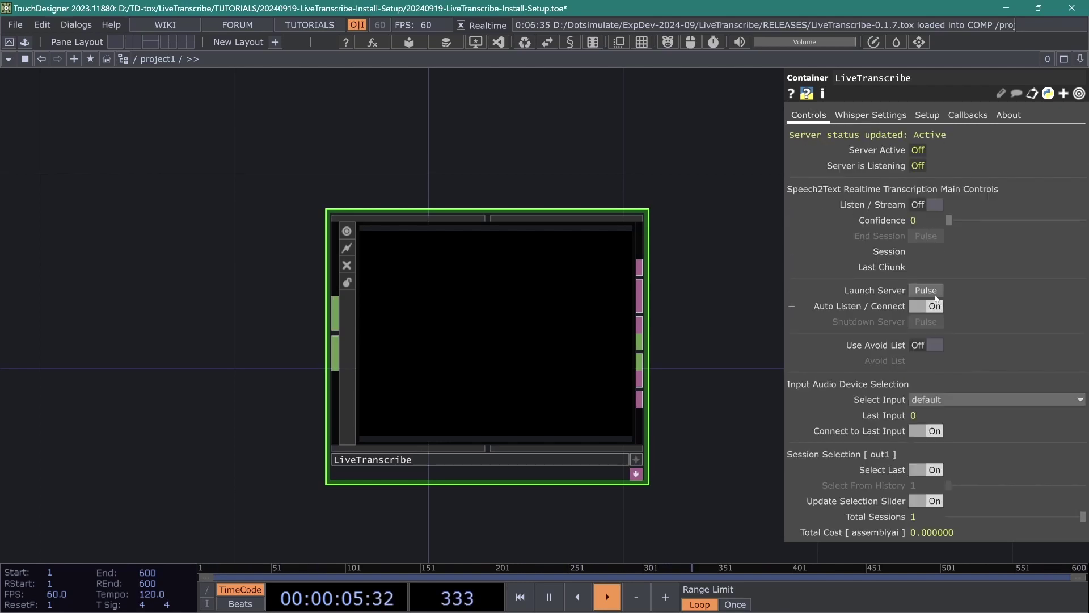
pyautogui.click(928, 291)
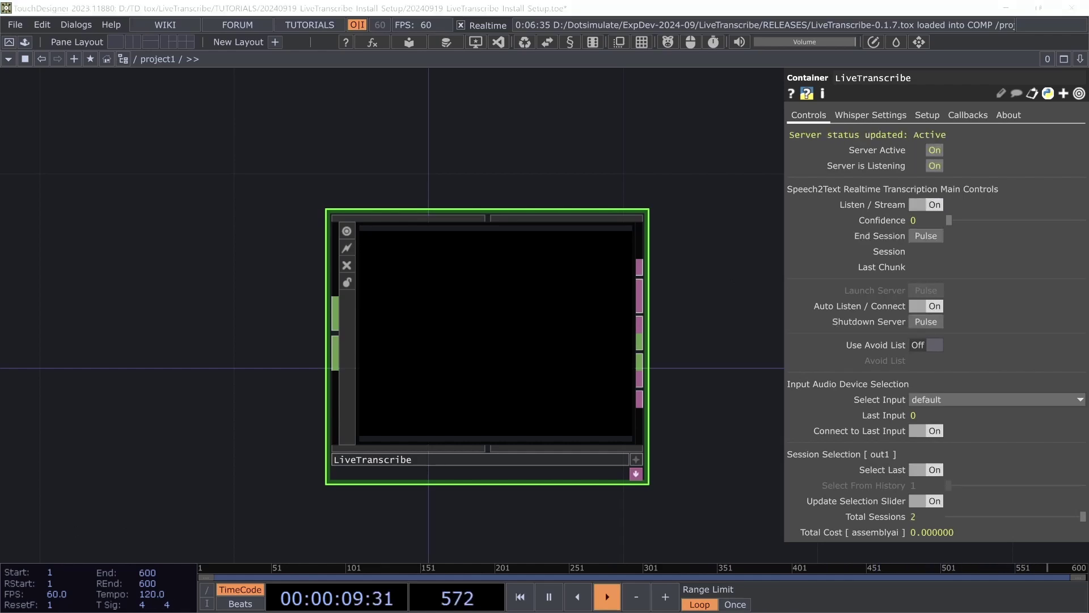
# Check the python.exe server console, then set Select Input to In 1-2 (MOTU M Series)
pyautogui.moveTo(1088, 121); pyautogui.dragTo(504, 103)
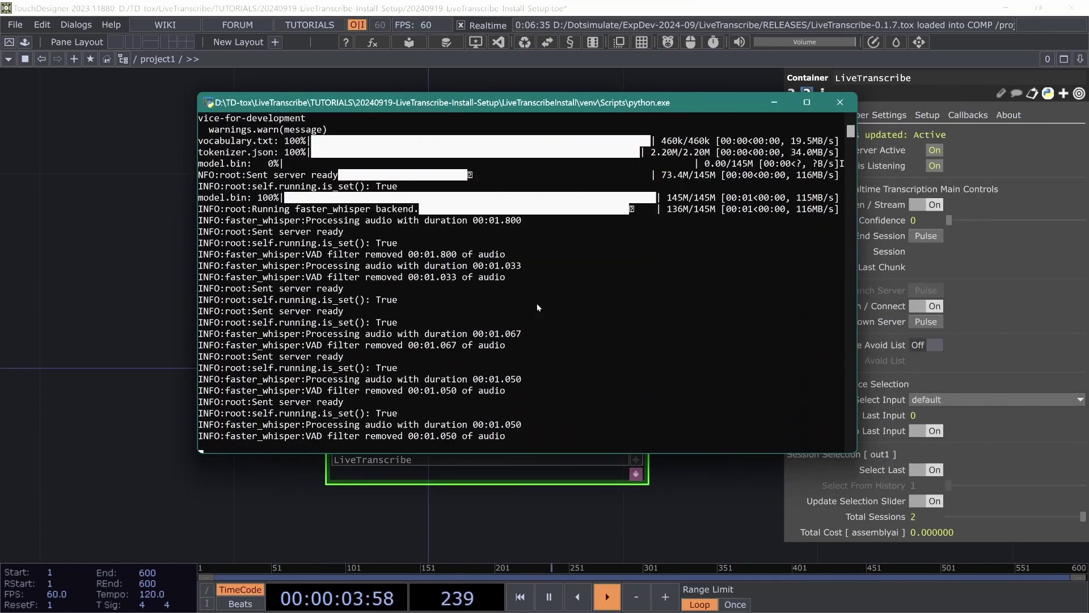
pyautogui.click(291, 508)
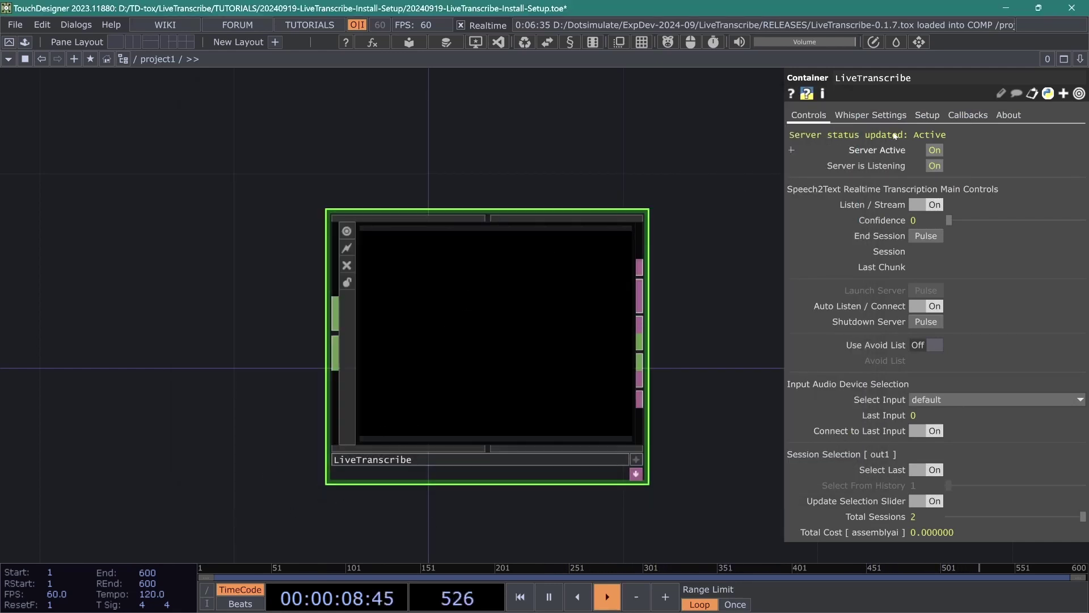
pyautogui.click(951, 400)
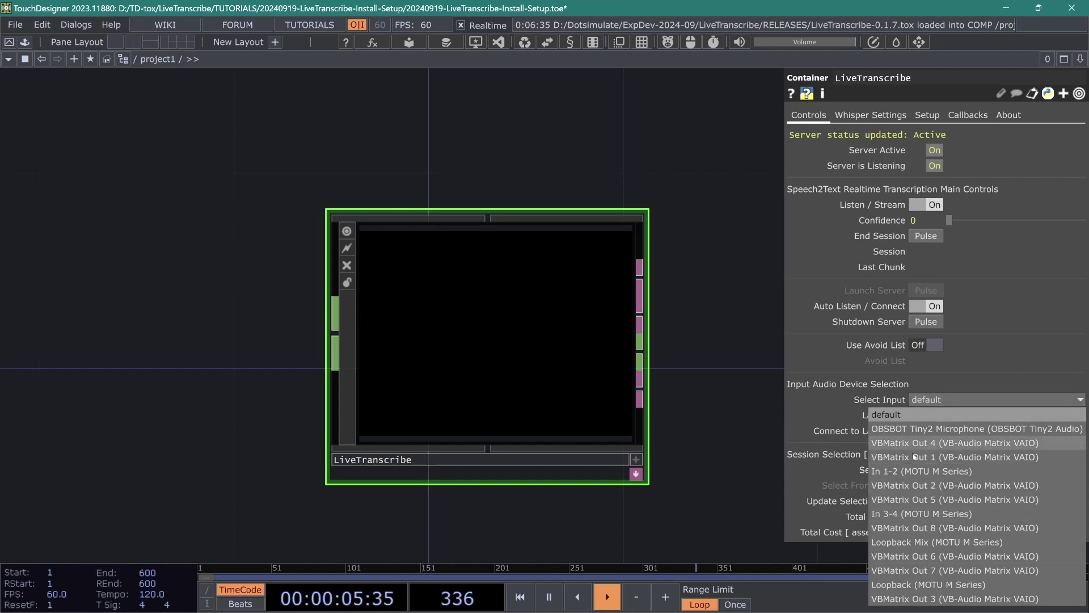
pyautogui.click(901, 471)
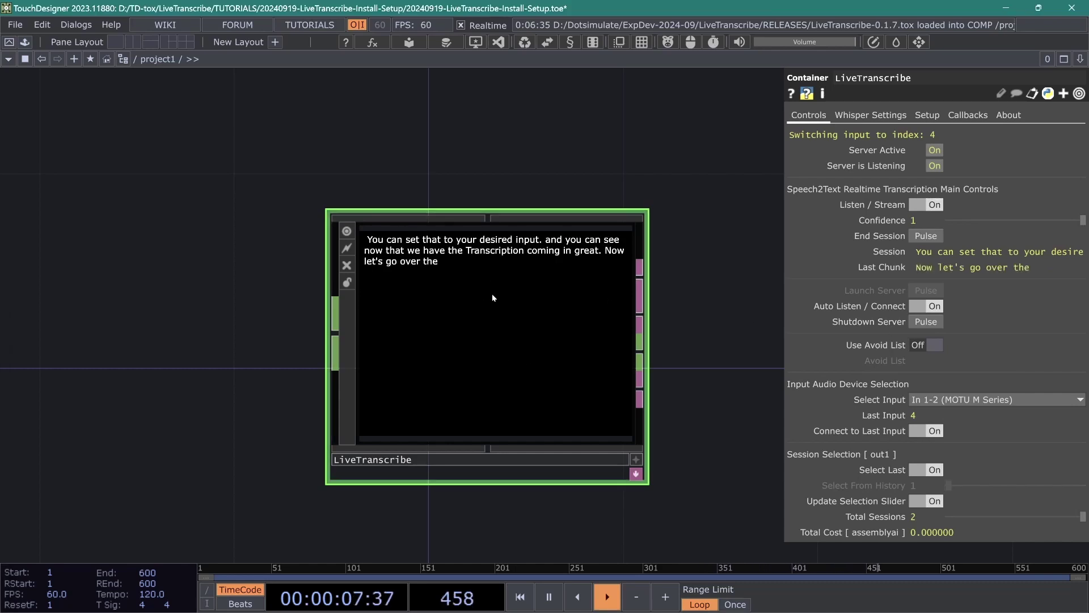
# Review the Whisper Model (base) and Language options, then check the live transcript on Controls
pyautogui.click(866, 119)
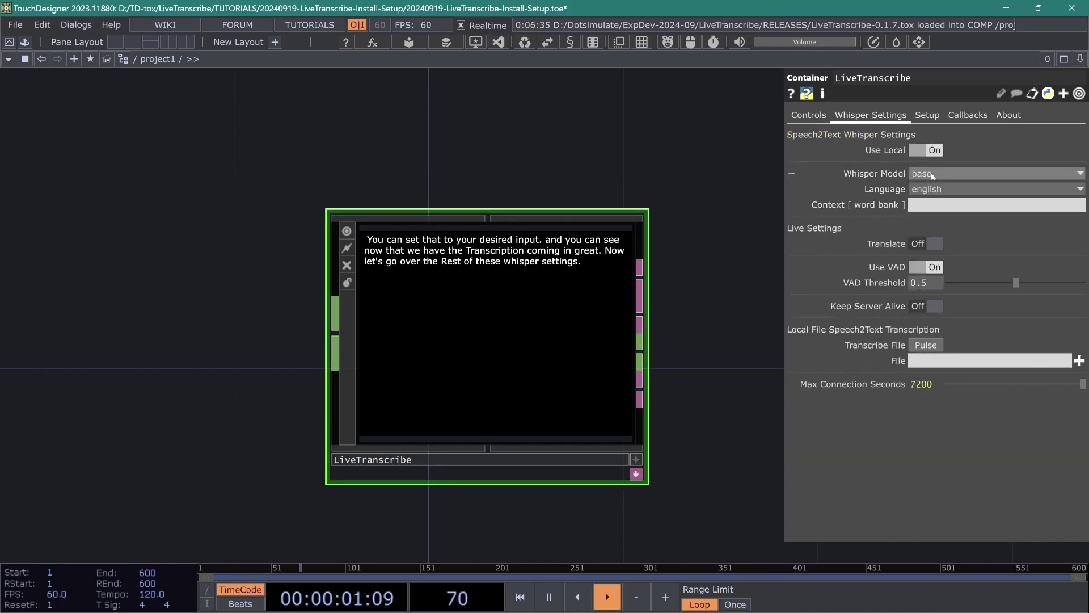
pyautogui.click(935, 173)
pyautogui.click(992, 189)
pyautogui.click(992, 189)
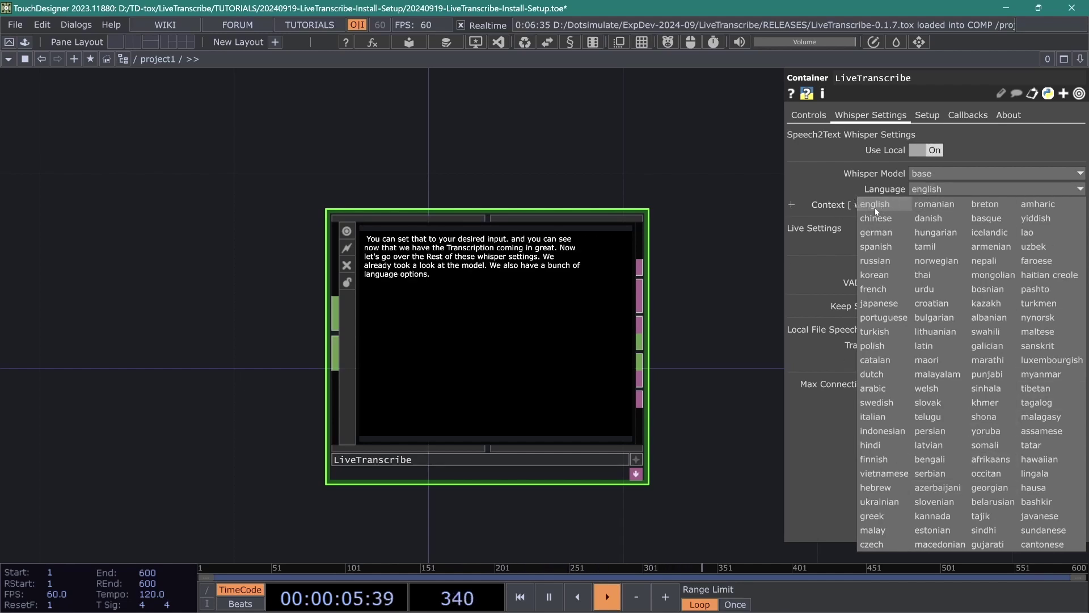
pyautogui.click(933, 176)
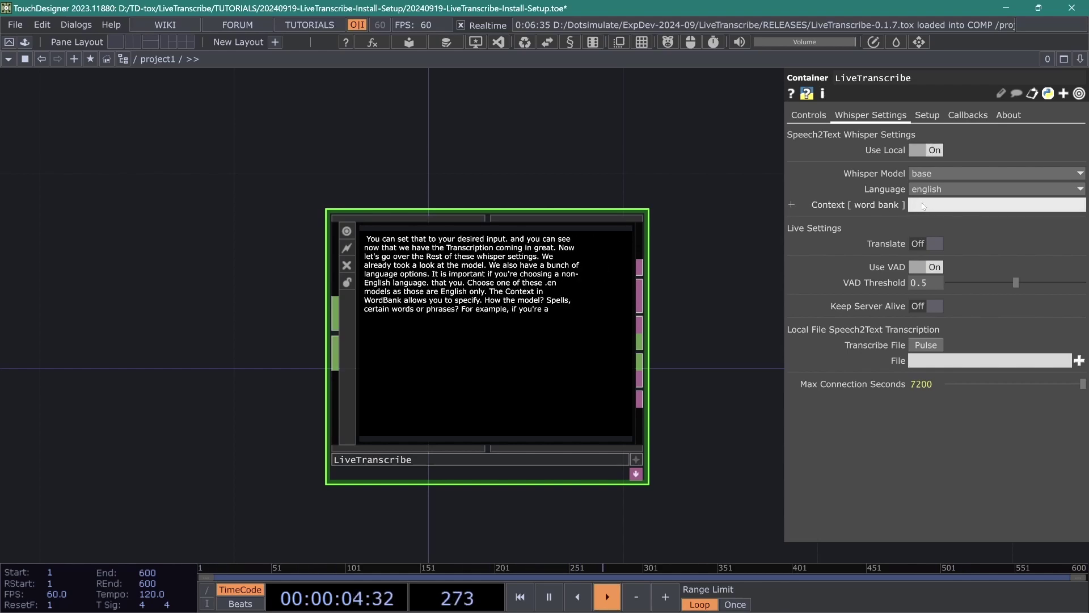
pyautogui.scroll(4, 467, 362)
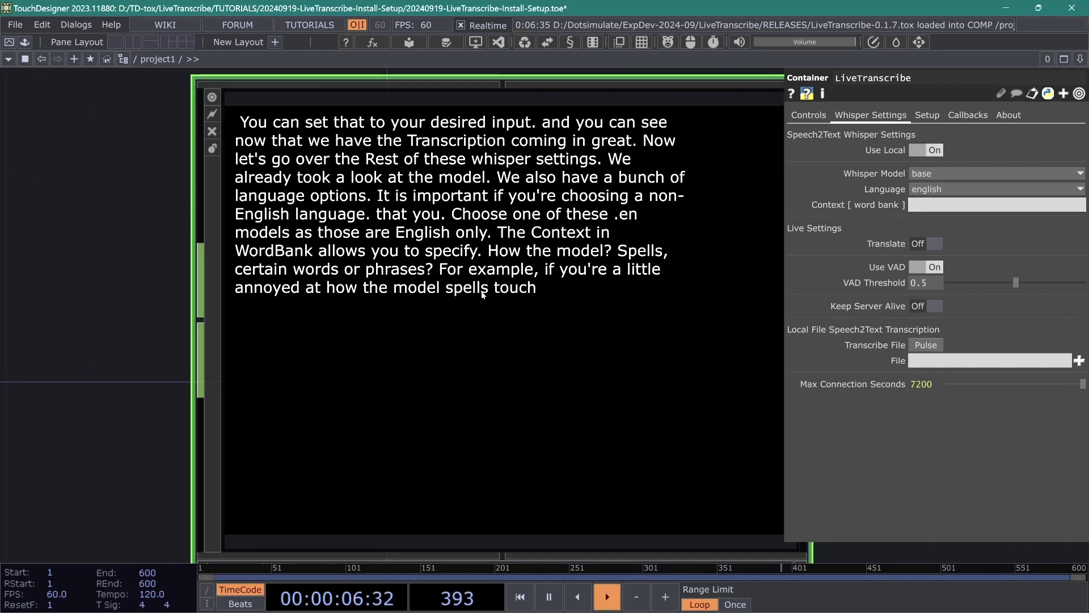
pyautogui.click(811, 115)
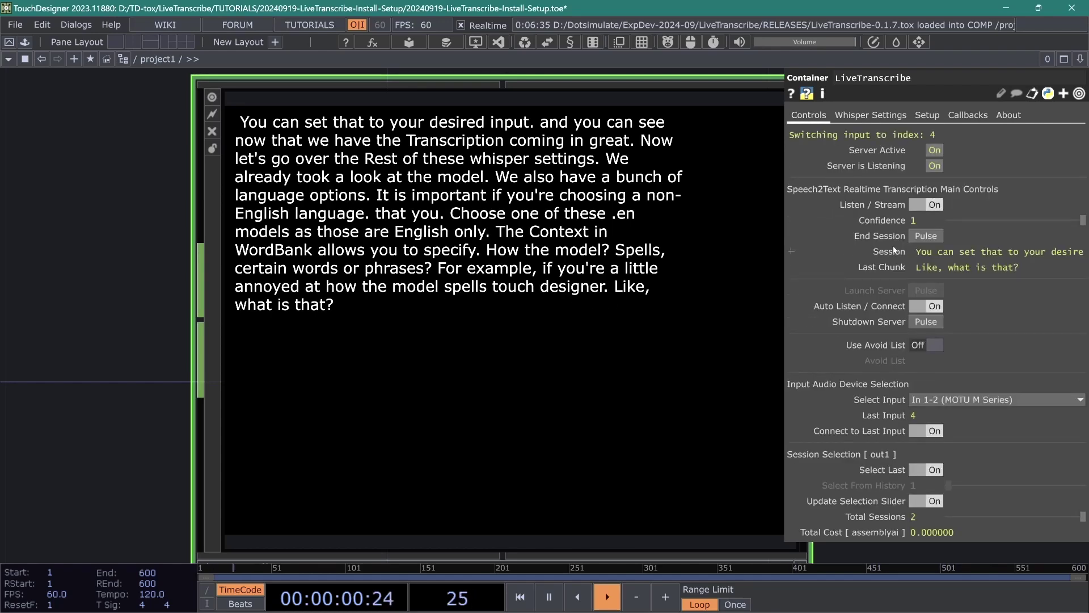
# Enter 'TouchDesigner' in the Context [word bank] field and check the transcript on Controls
pyautogui.click(871, 115)
pyautogui.click(925, 204)
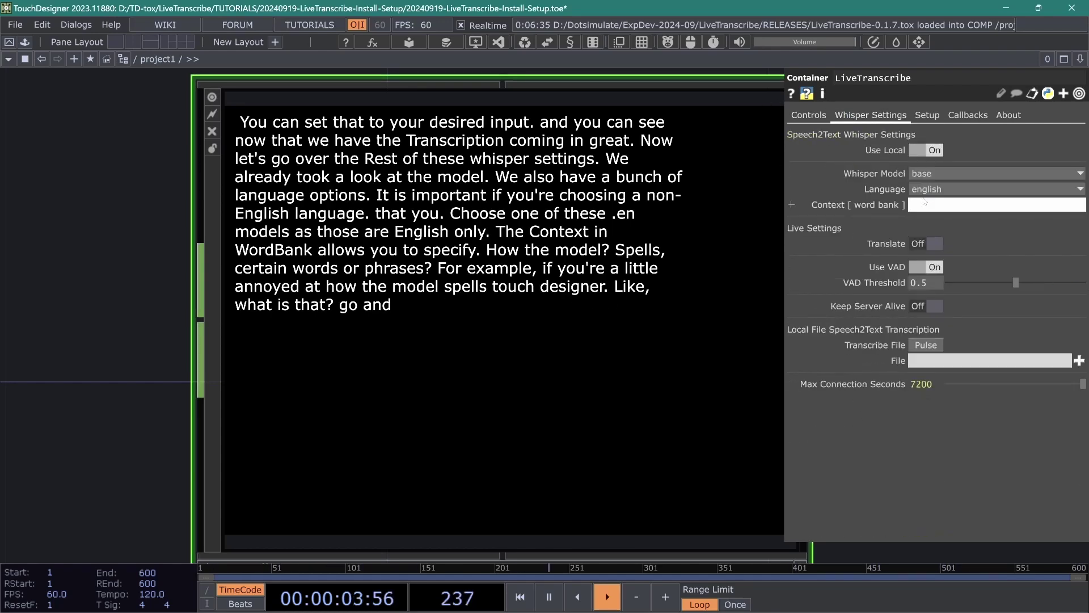
pyautogui.write('TouchDesigner')
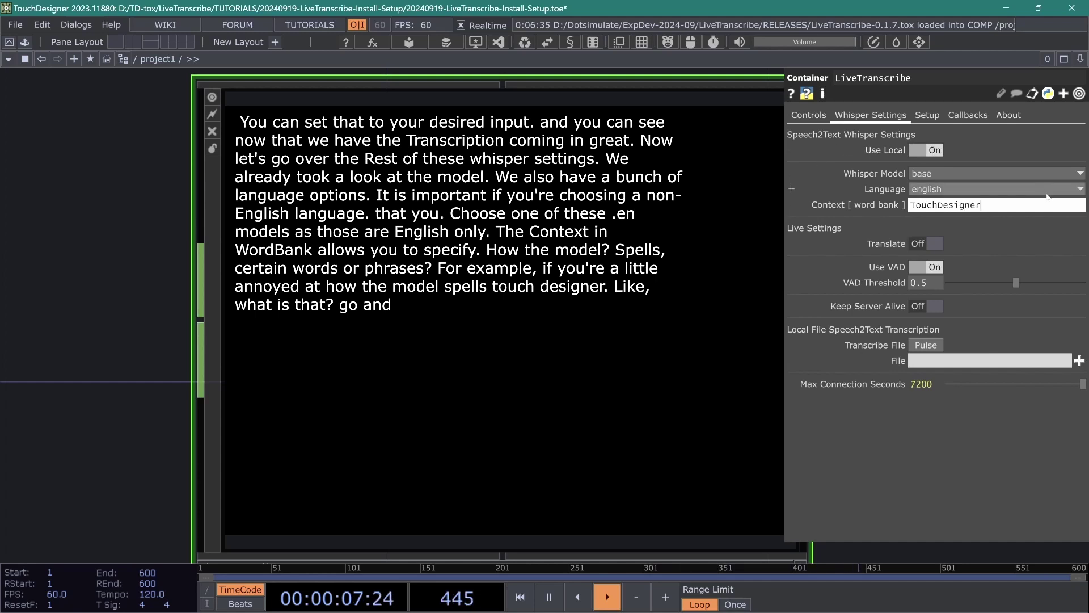
pyautogui.click(827, 122)
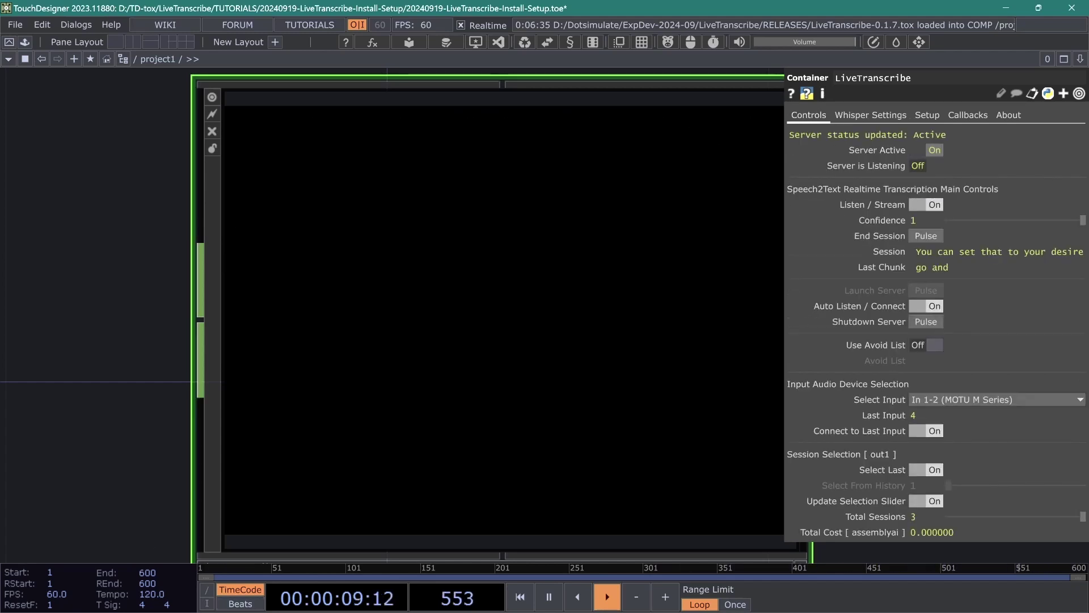
pyautogui.scroll(-3, 257, 314)
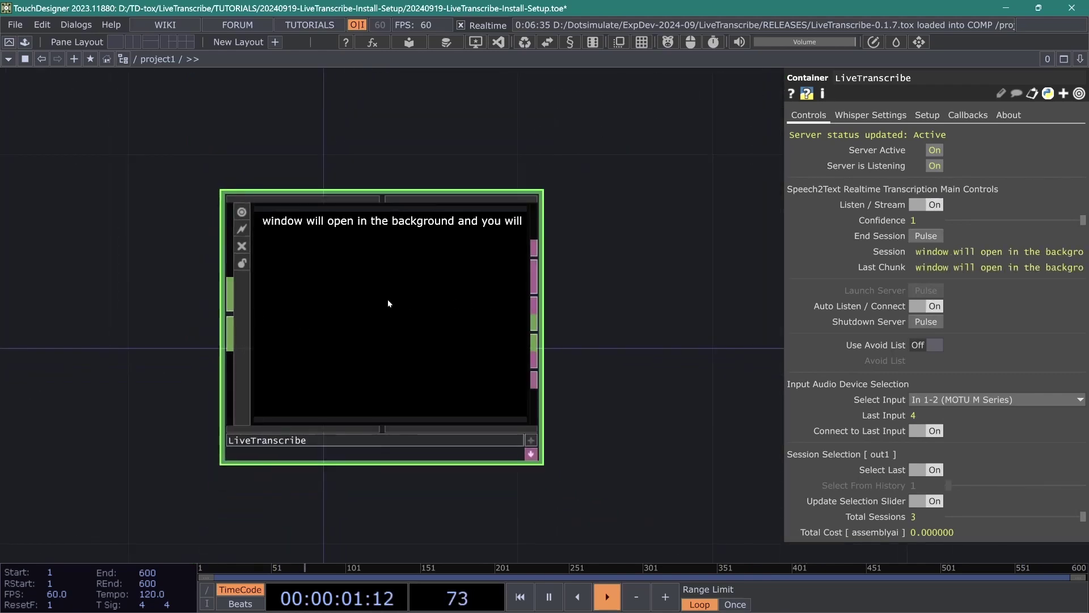
pyautogui.scroll(3, 389, 299)
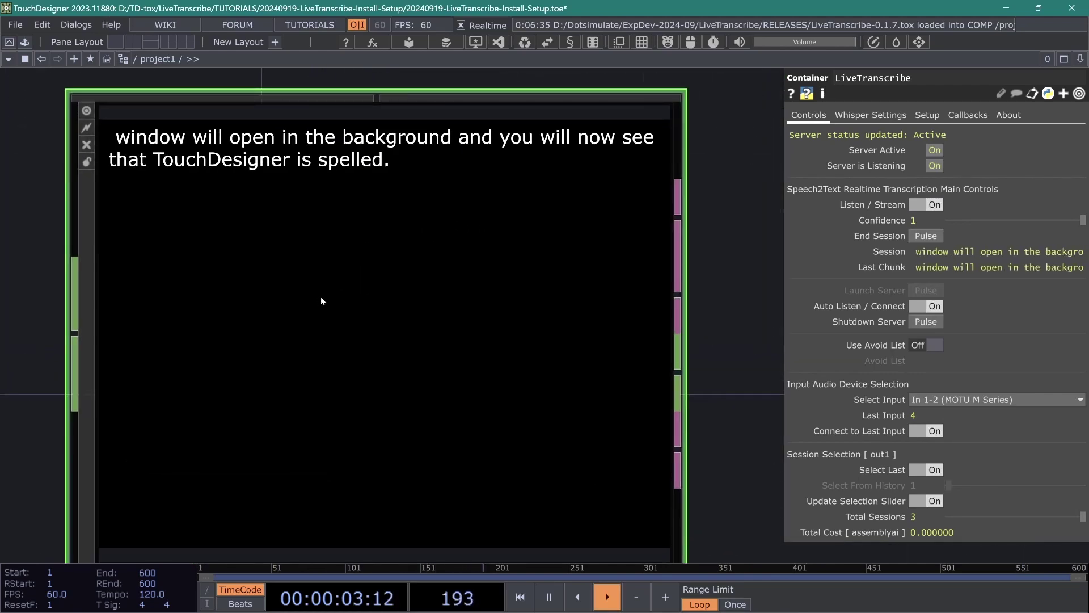
pyautogui.click(870, 115)
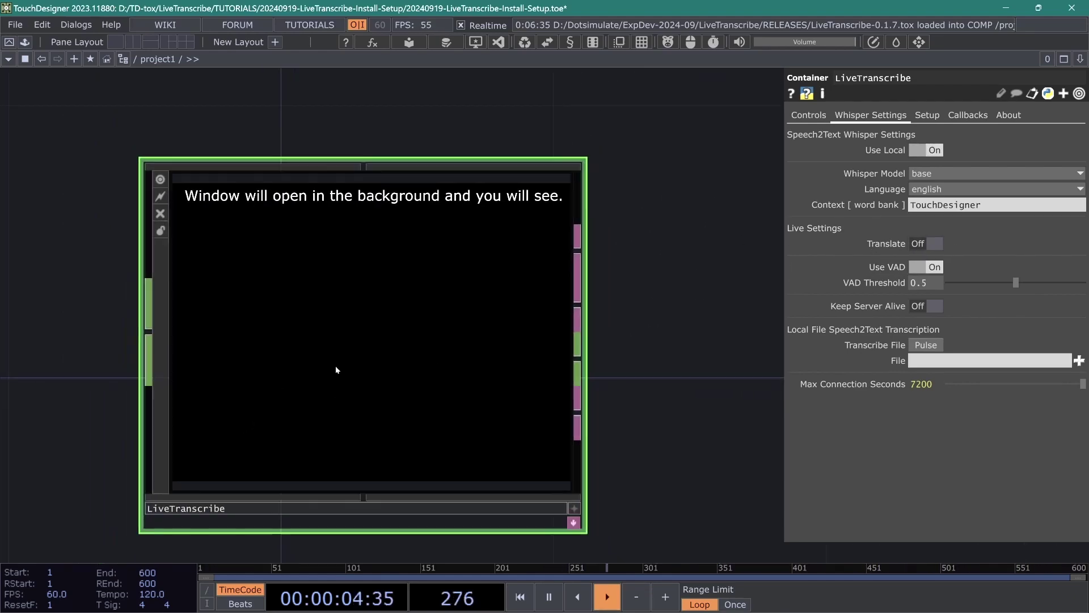
pyautogui.scroll(2, 307, 380)
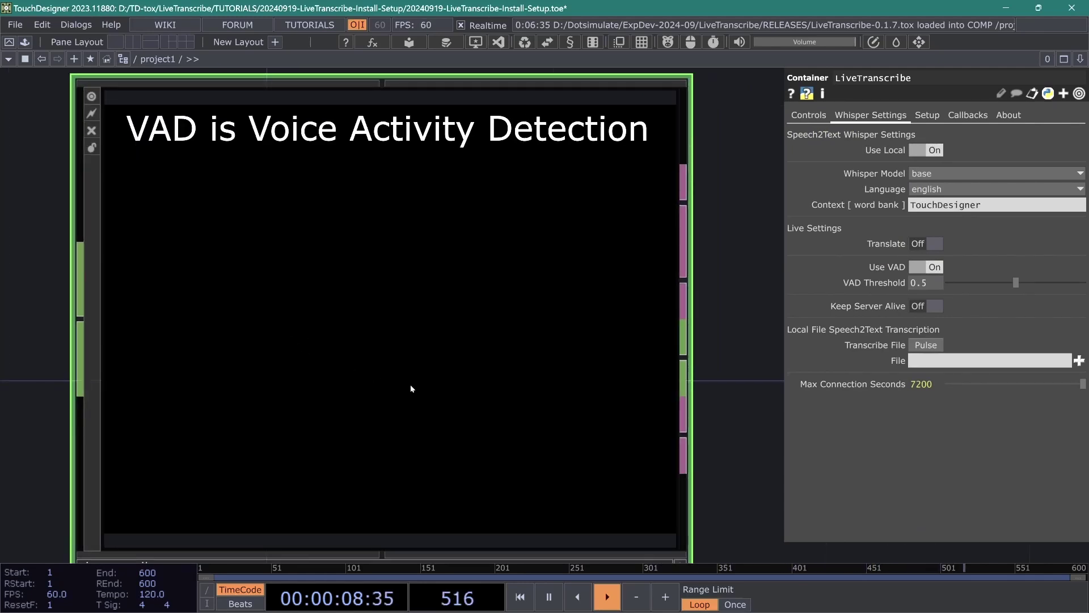
pyautogui.scroll(-3, 410, 383)
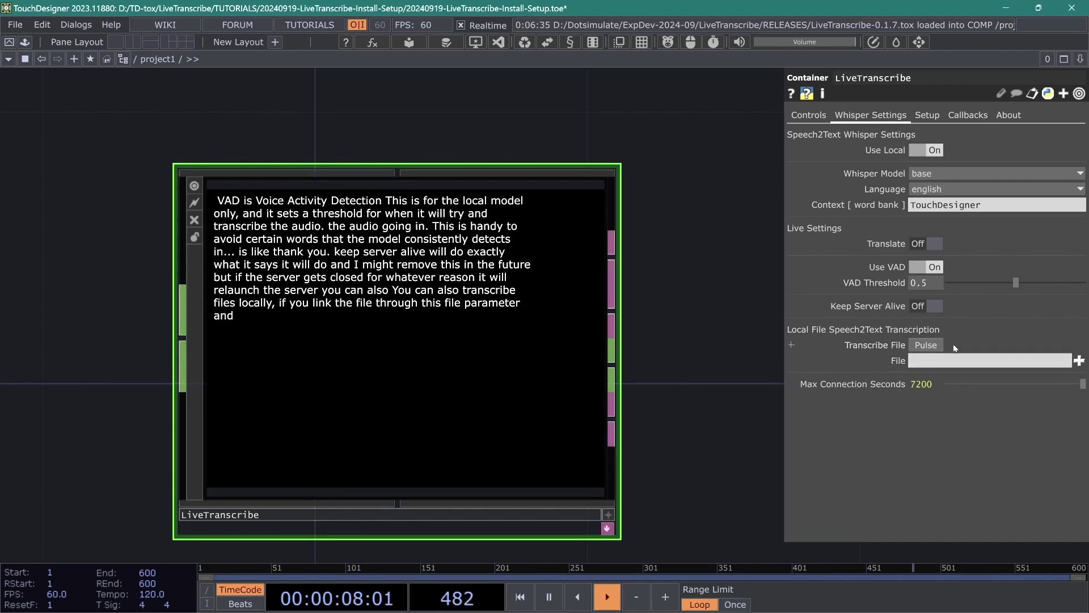
pyautogui.moveTo(708, 453); pyautogui.dragTo(714, 377)
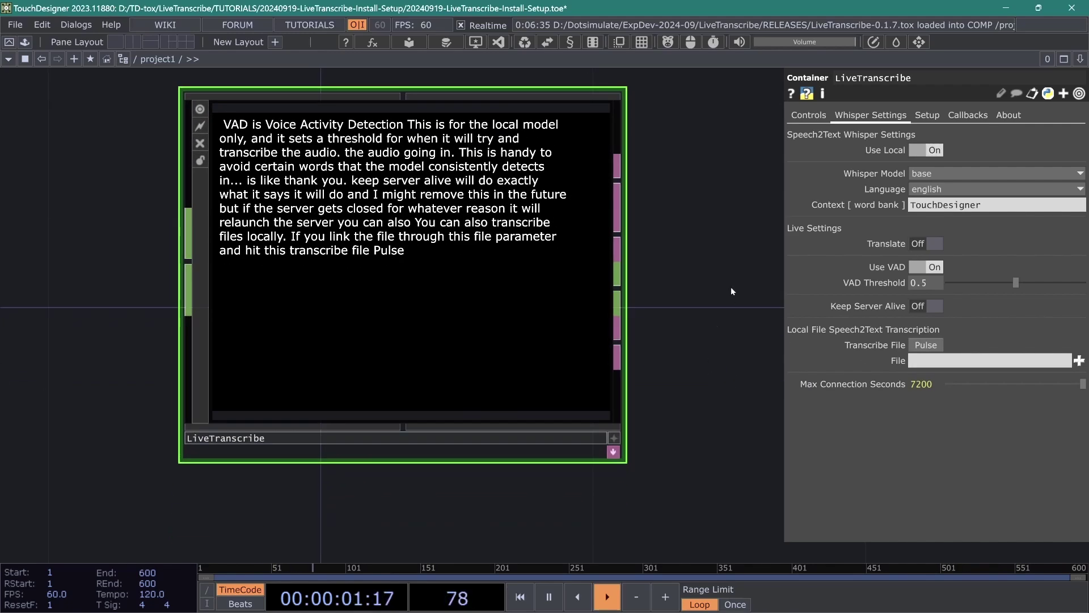
pyautogui.moveTo(730, 291); pyautogui.dragTo(742, 323)
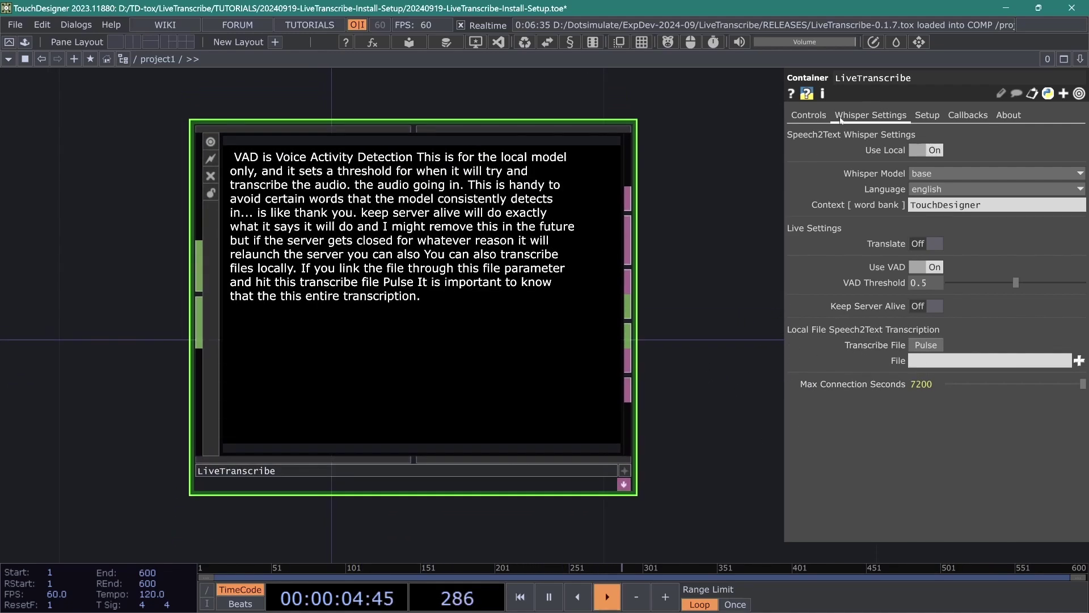
pyautogui.click(809, 115)
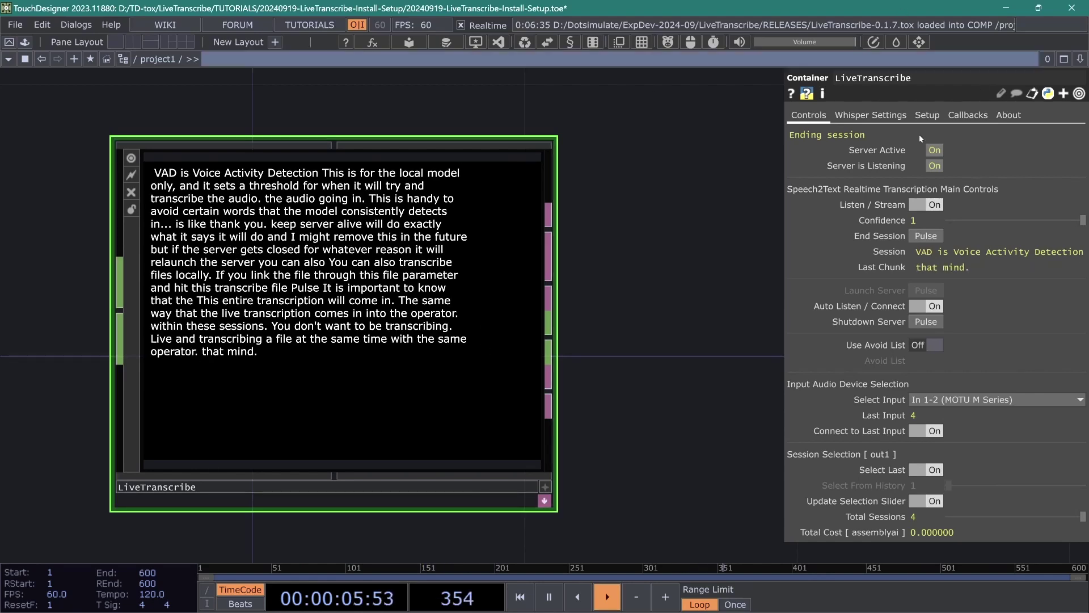
pyautogui.click(870, 115)
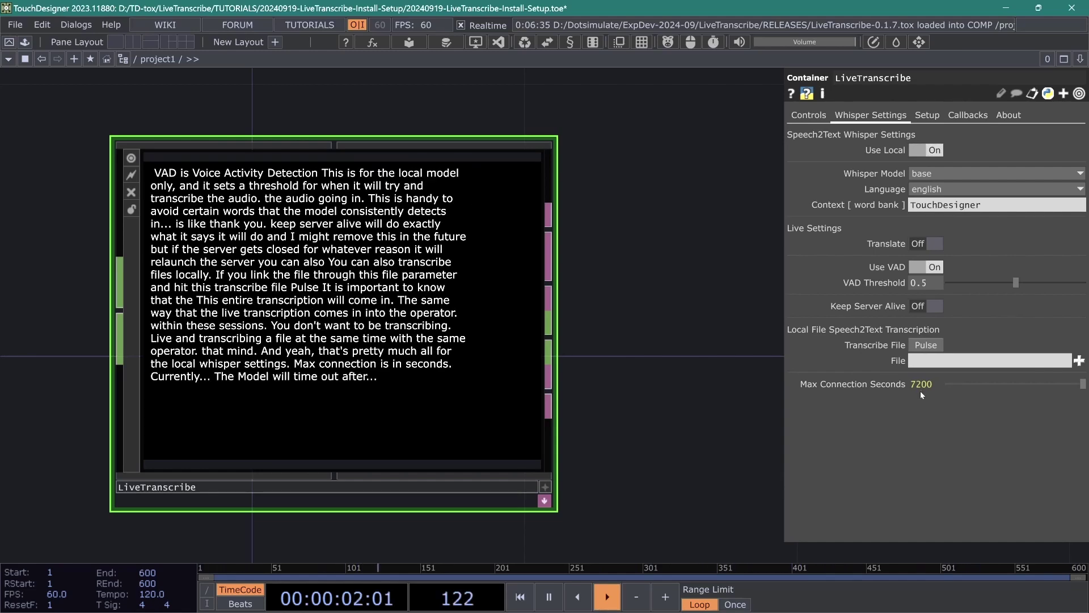
pyautogui.rightClick(875, 386)
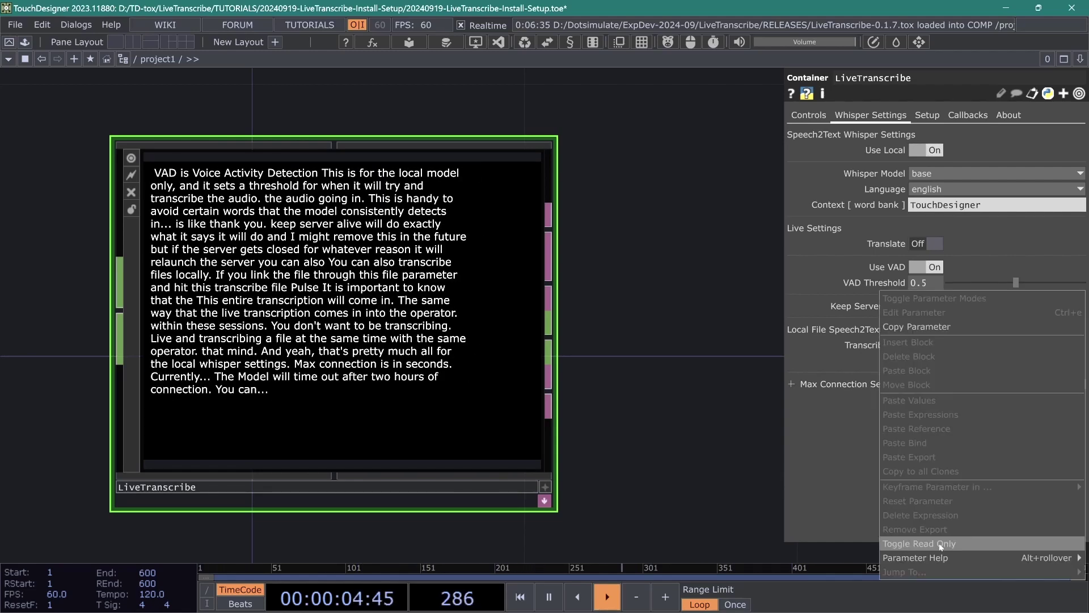
pyautogui.click(712, 384)
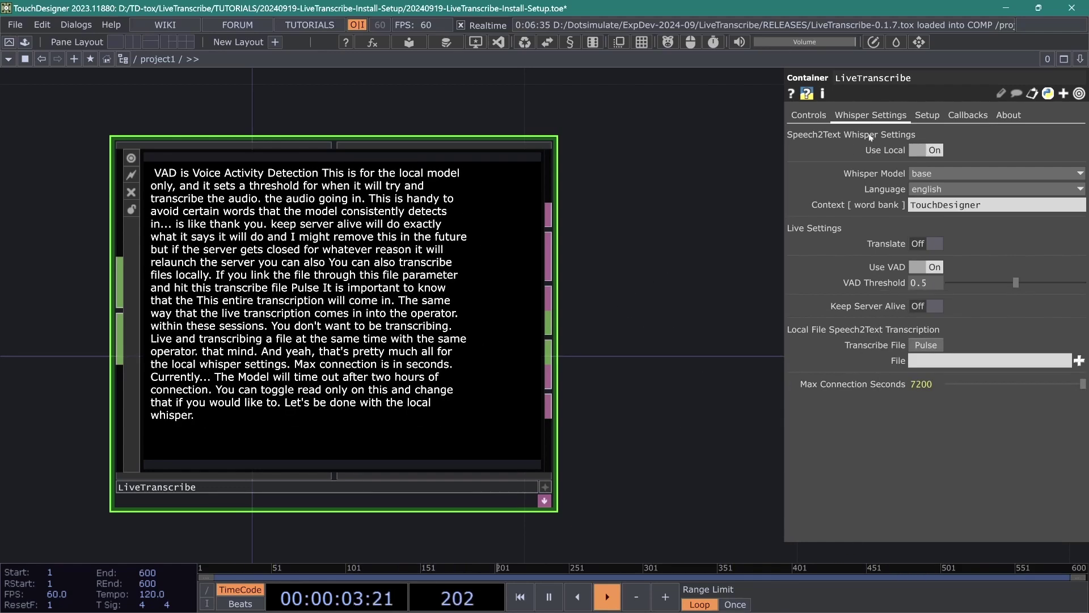
# Switch Use Local to Off on the Whisper Settings page, shutting down the local server
pyautogui.click(809, 114)
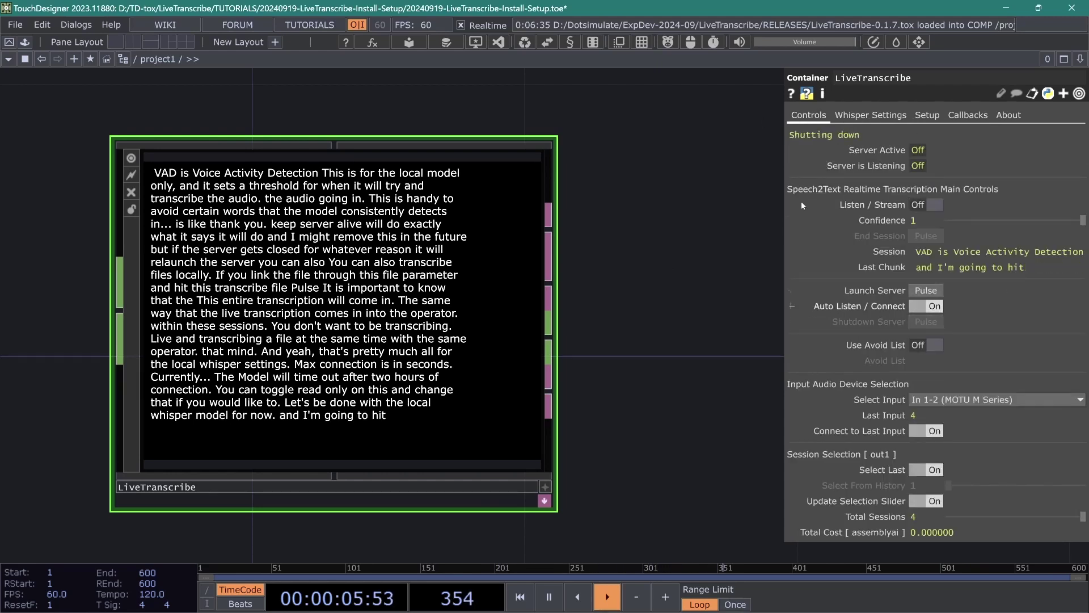
pyautogui.click(871, 115)
pyautogui.click(936, 151)
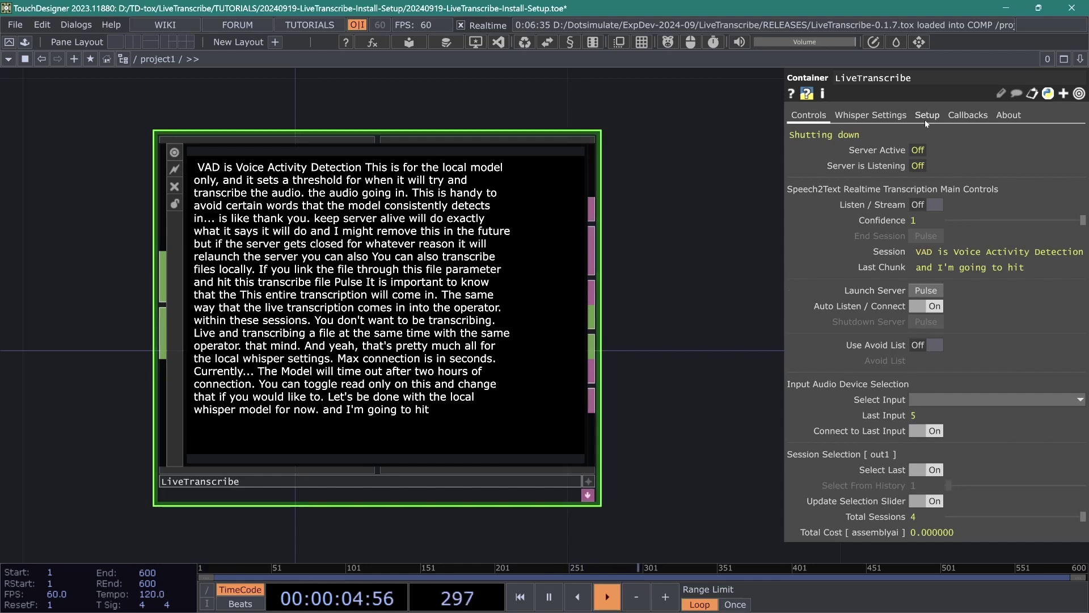
# Install the AssemblyAI Python libraries from the Setup page into the confirmed folder
pyautogui.click(927, 115)
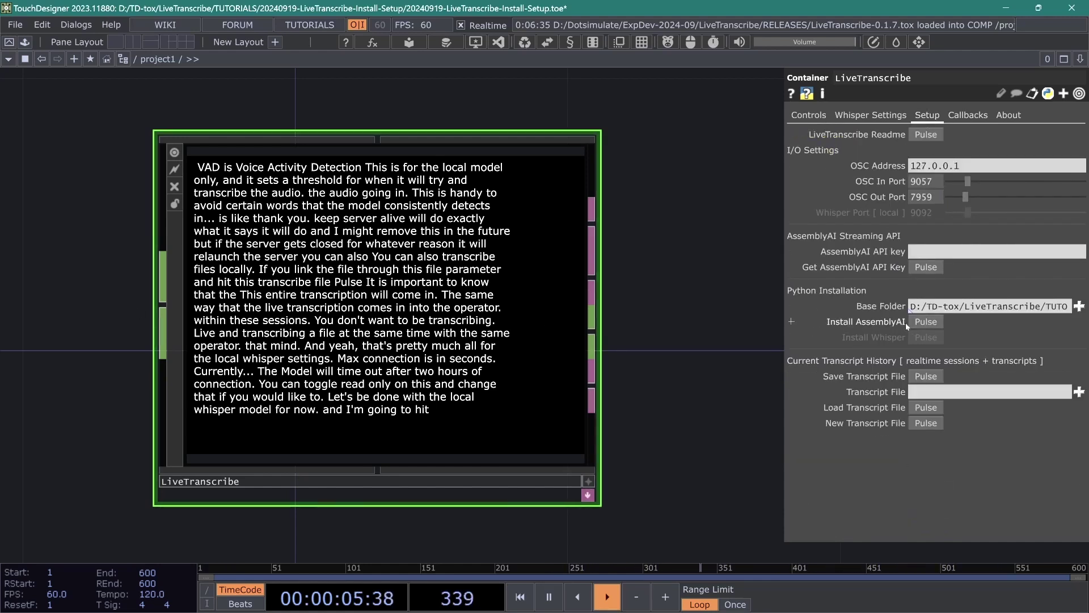
pyautogui.click(920, 322)
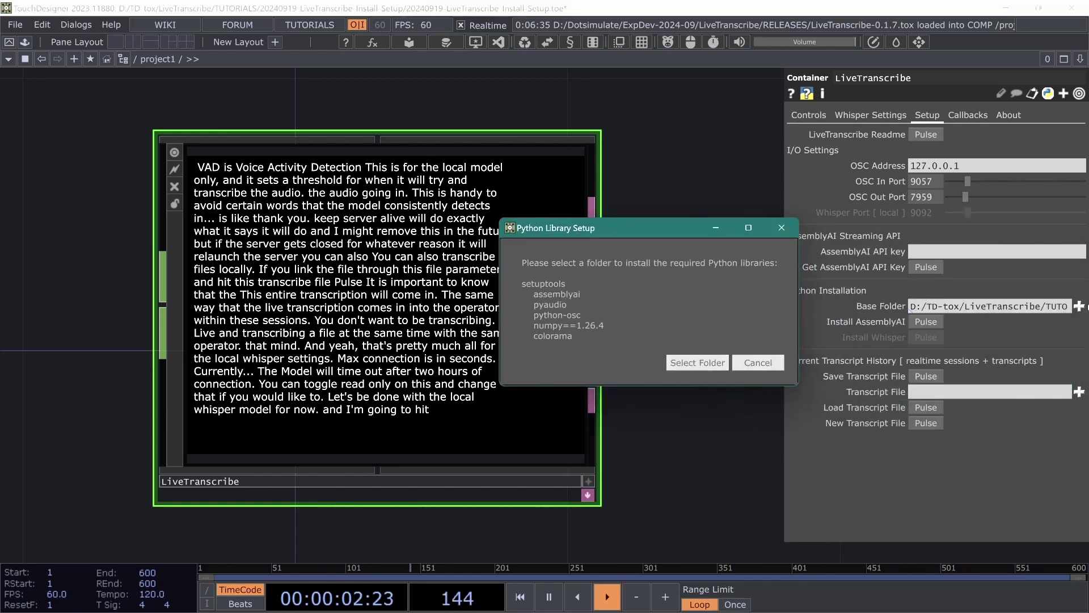
pyautogui.click(689, 363)
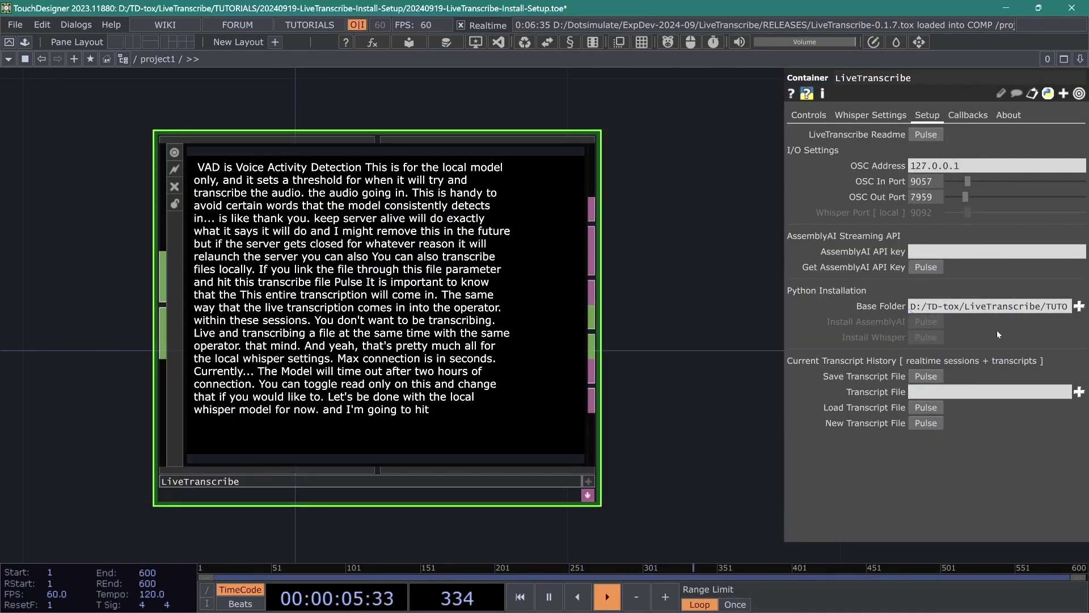
# Request a new AssemblyAI API key and open the AssemblyAI website from the prompt
pyautogui.click(809, 115)
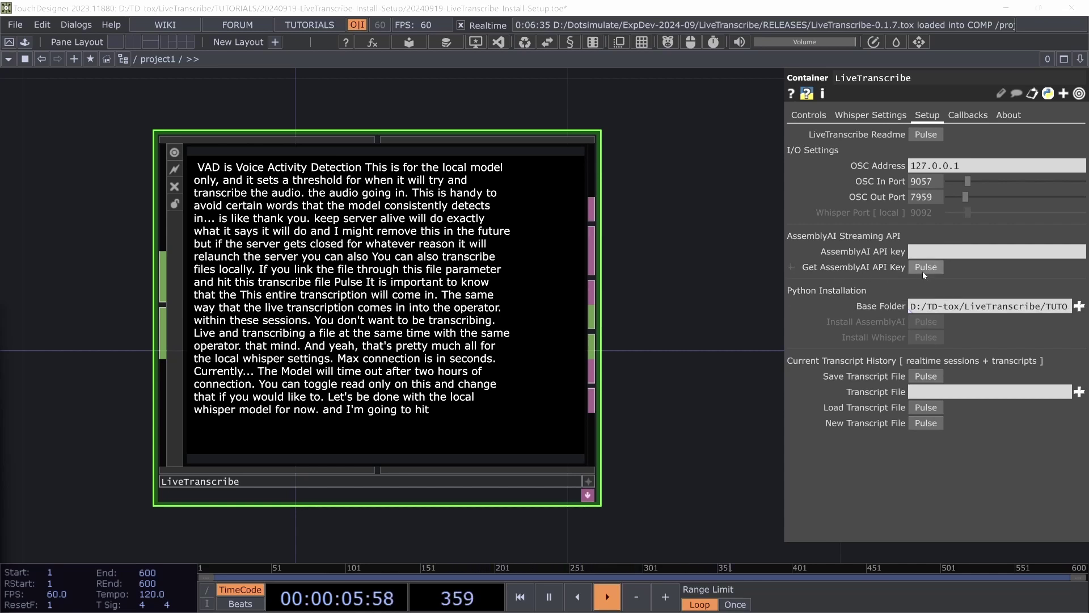
pyautogui.click(925, 266)
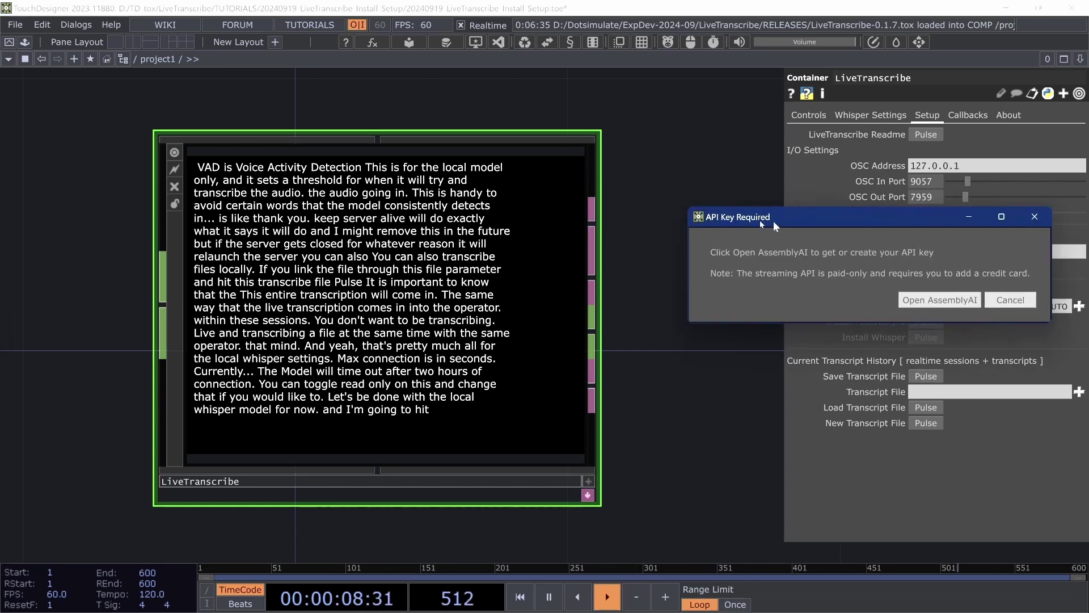
pyautogui.moveTo(773, 220); pyautogui.dragTo(468, 227)
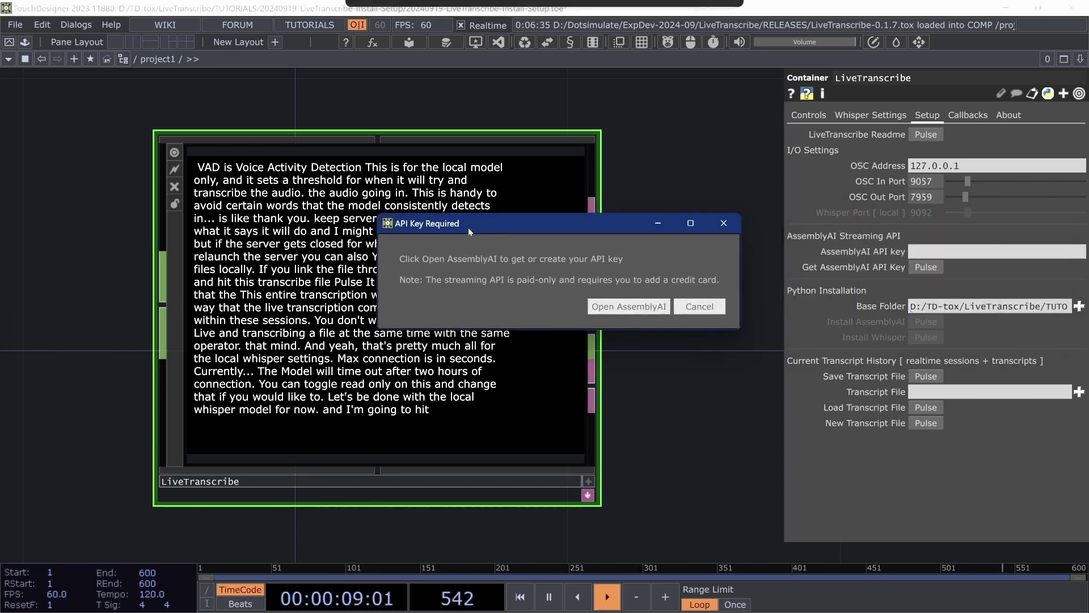
pyautogui.click(617, 307)
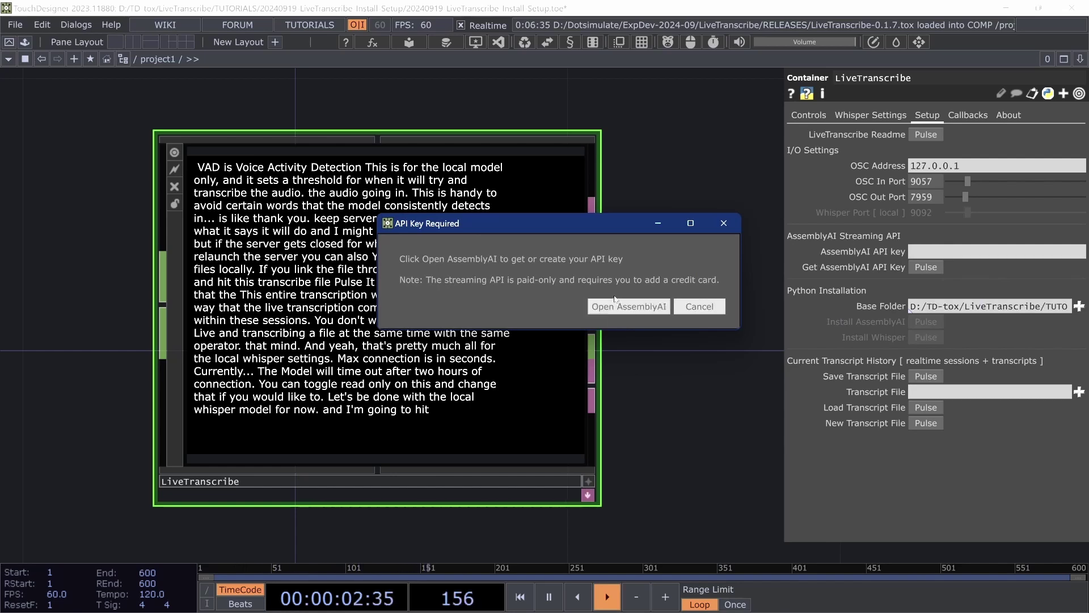
pyautogui.click(624, 309)
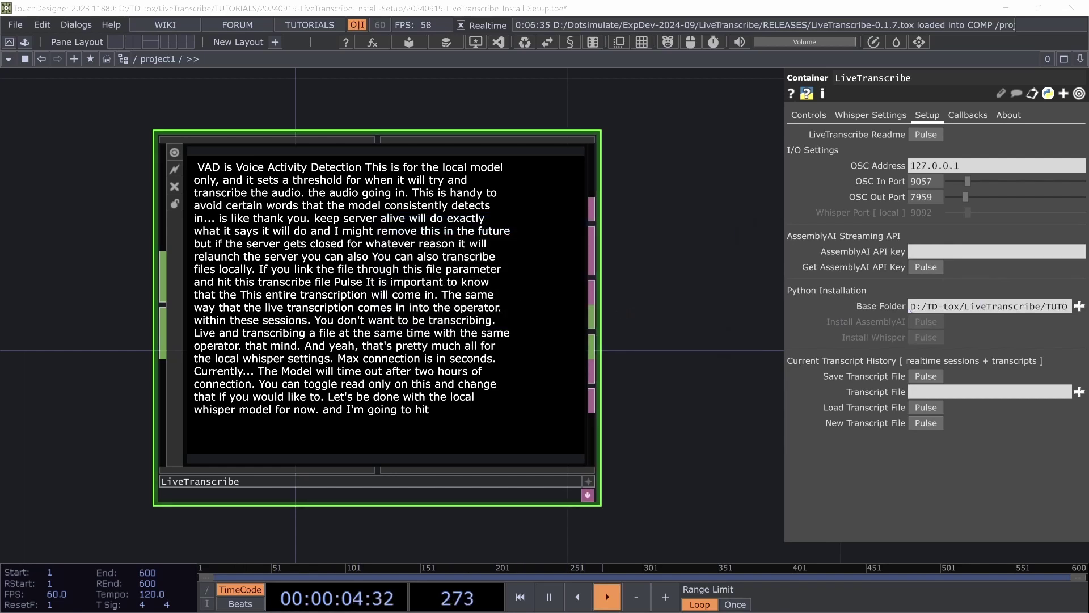
# Select and copy the API key string from the Python SDK sample on AssemblyAI's Home page
pyautogui.scroll(-2, 473, 358)
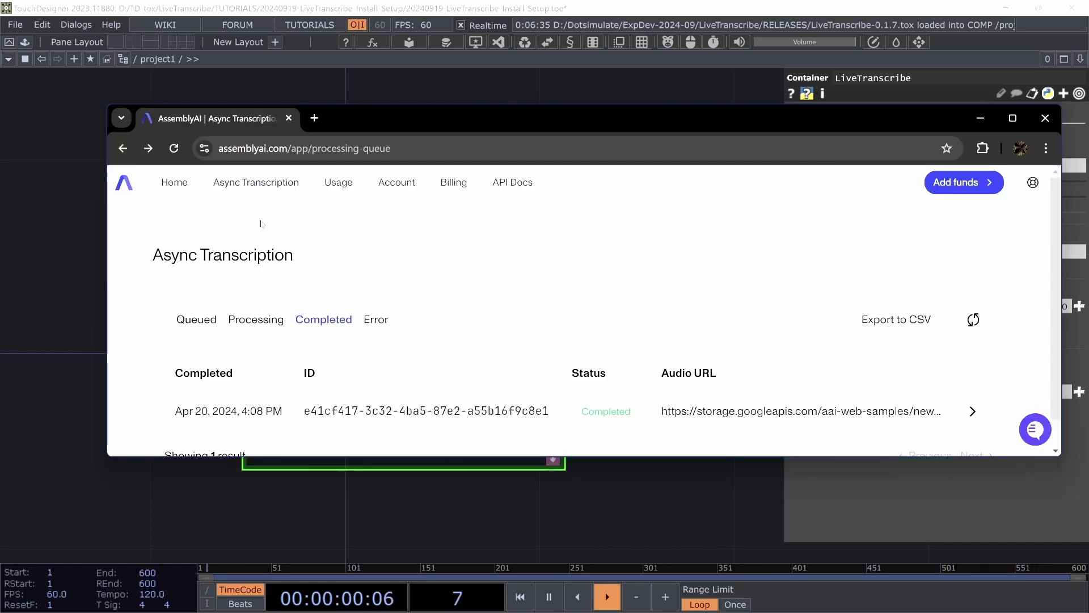
pyautogui.click(180, 182)
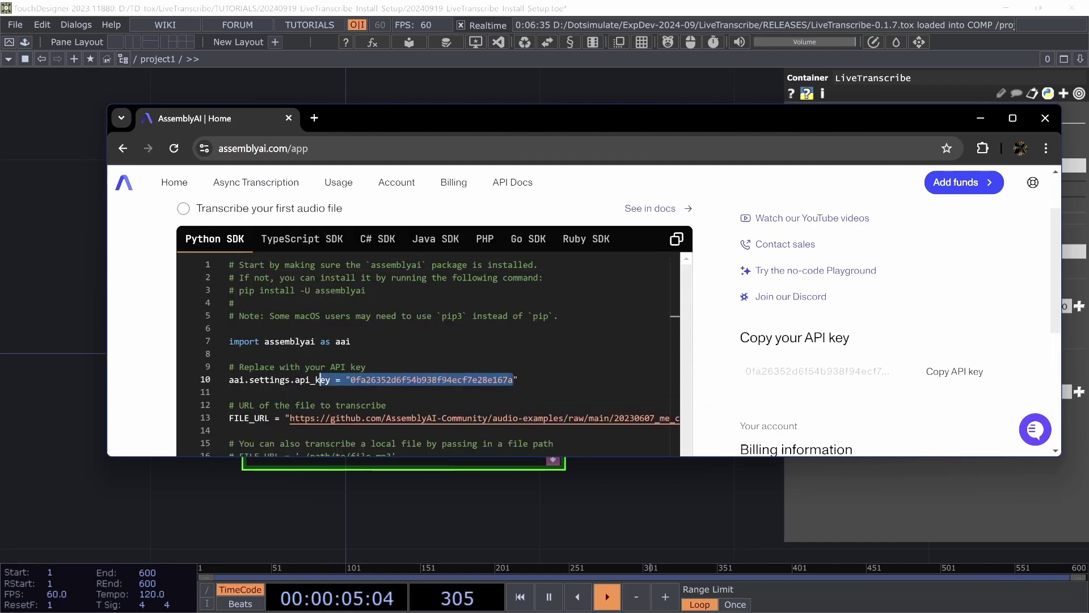
pyautogui.moveTo(318, 380); pyautogui.dragTo(350, 380)
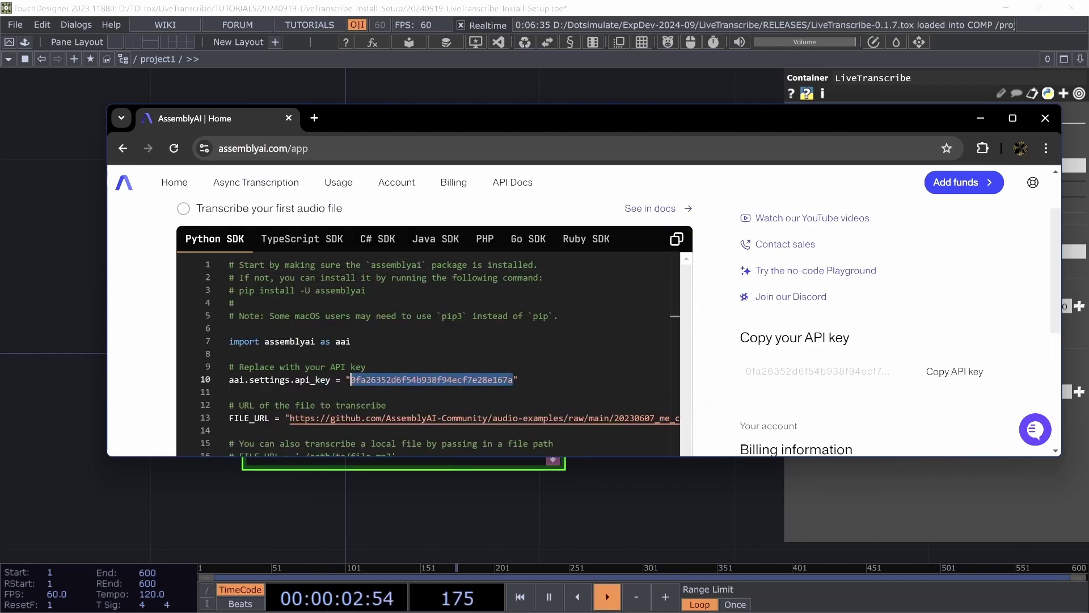
pyautogui.click(478, 380)
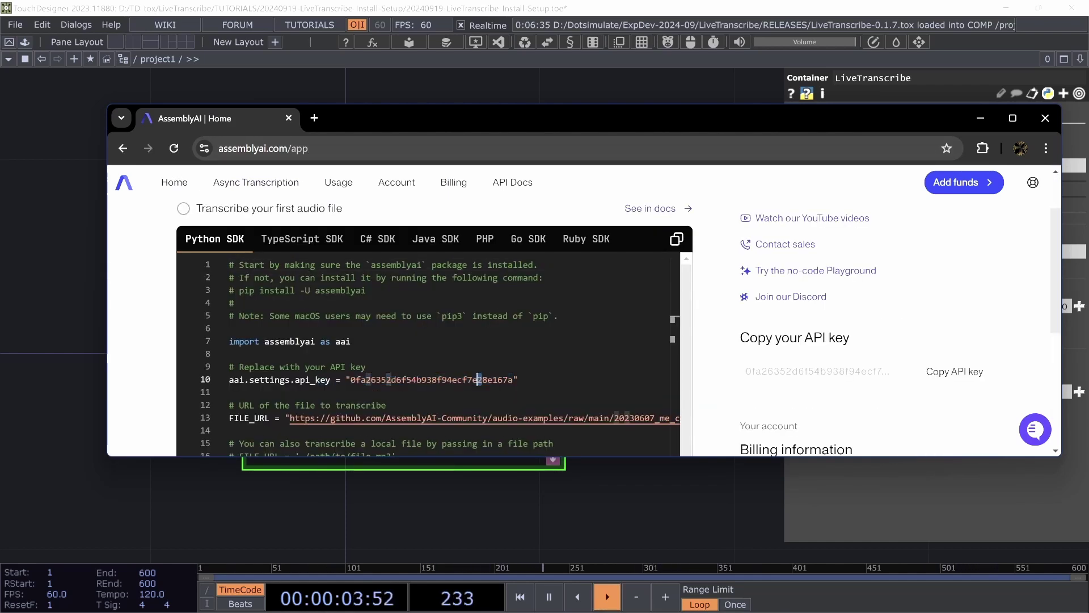
pyautogui.doubleClick(478, 380)
pyautogui.hotkey('ctrl', 'c')
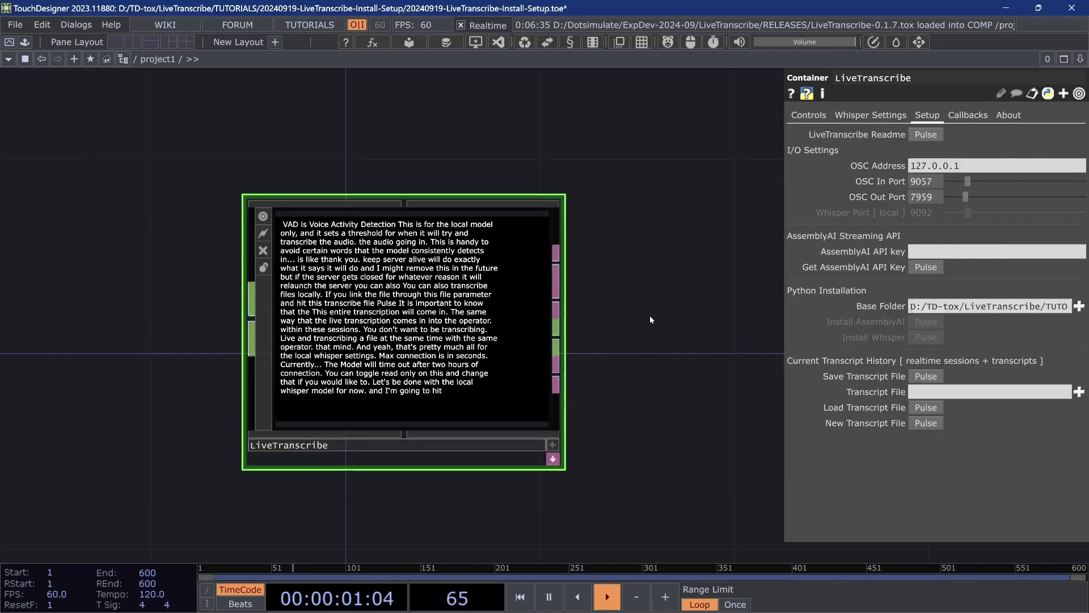
# Paste the copied key into LiveTranscribe's AssemblyAI API key field and confirm Set API Key
pyautogui.click(930, 251)
pyautogui.hotkey('ctrl', 'v')
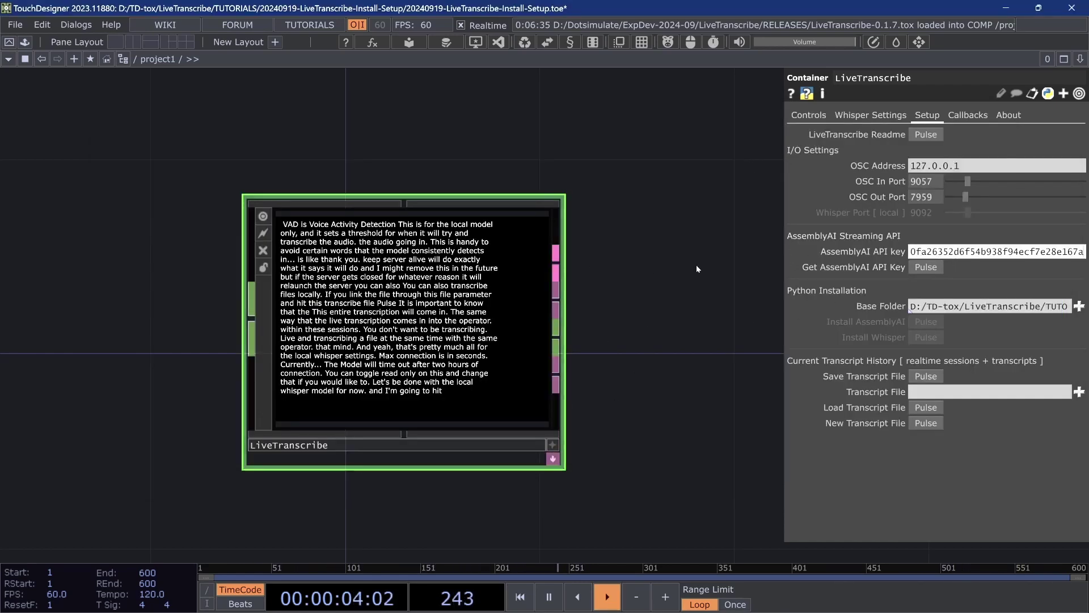
pyautogui.press('Return')
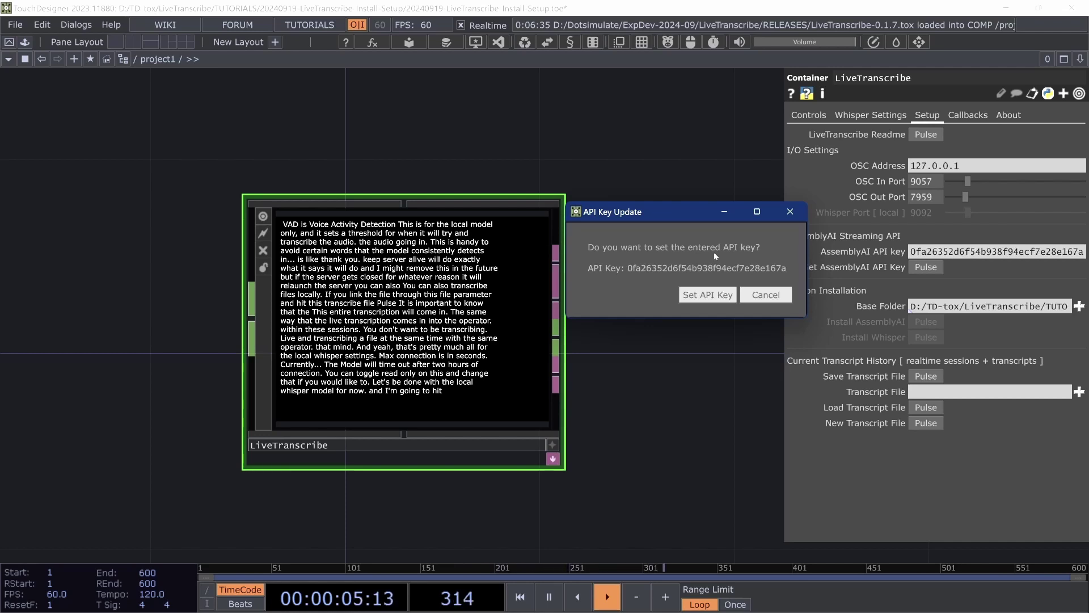
pyautogui.click(708, 295)
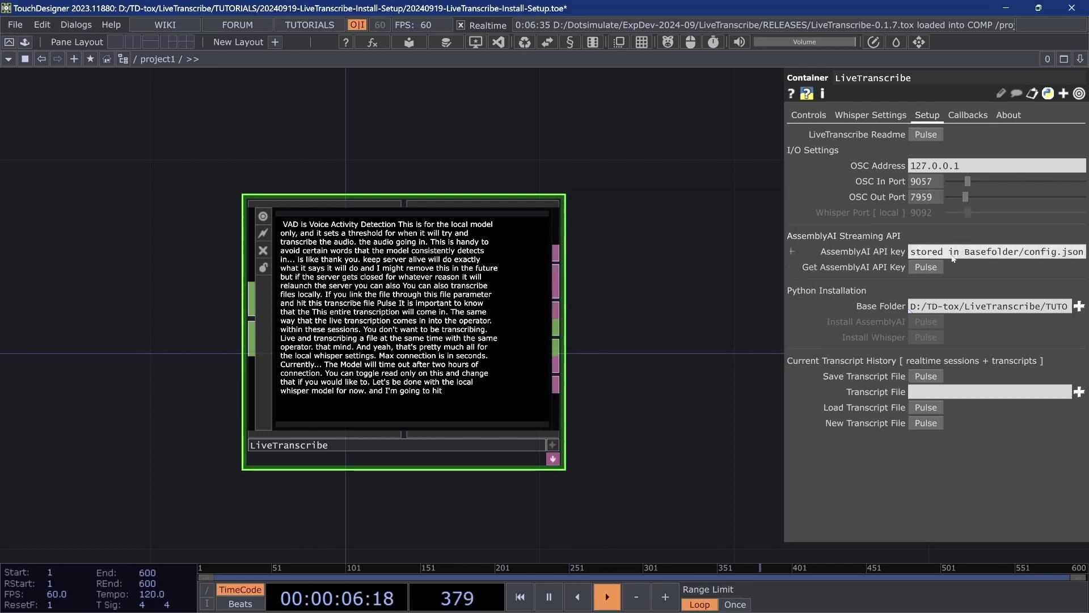
# Review the Whisper Settings and Controls pages and widen the parameter pane
pyautogui.click(855, 116)
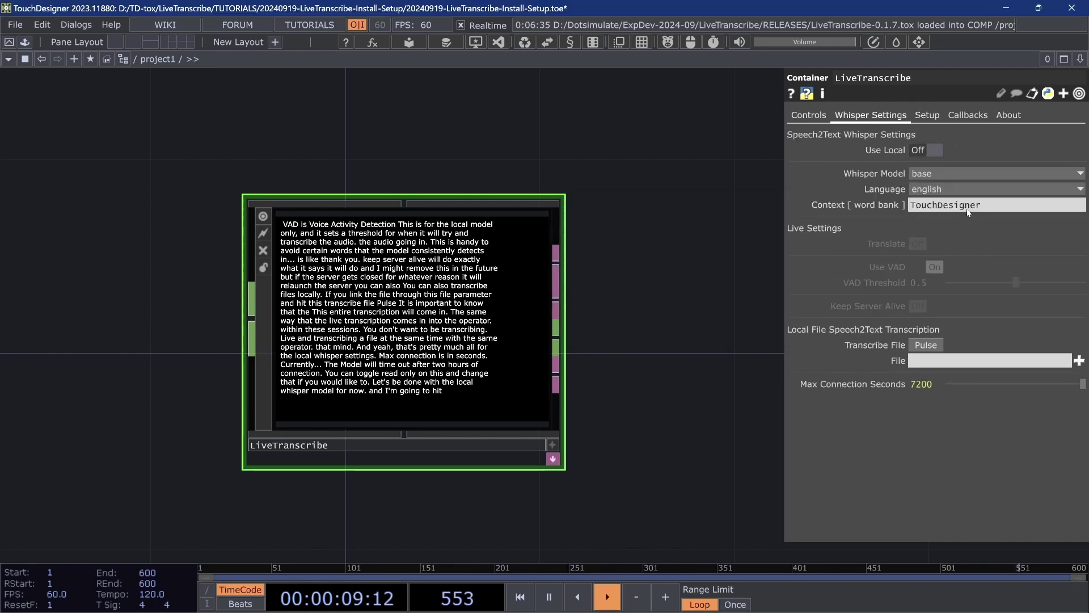
pyautogui.click(811, 116)
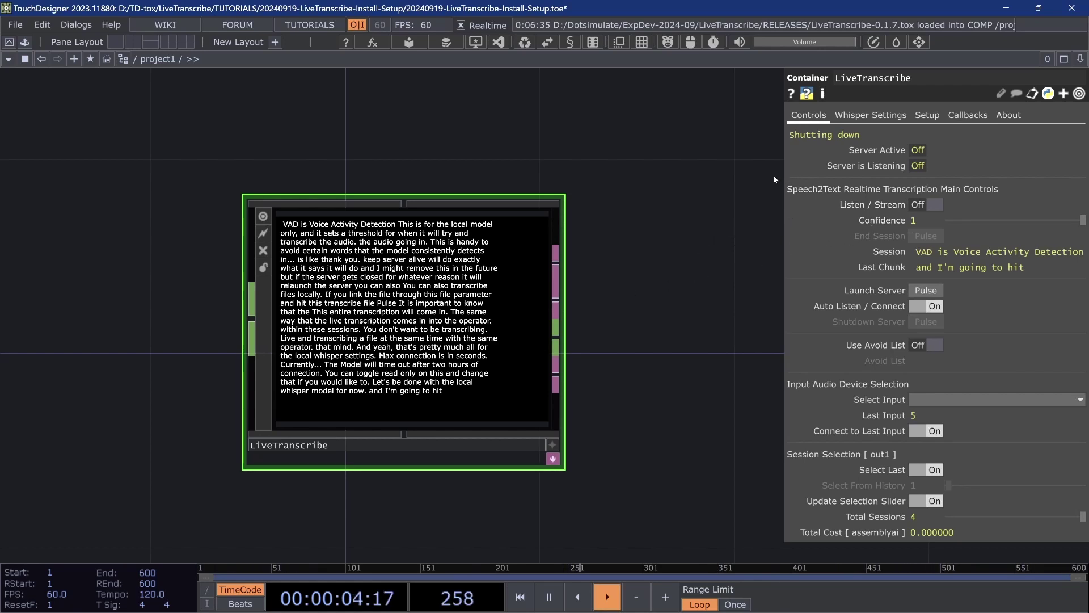
pyautogui.moveTo(784, 166); pyautogui.dragTo(687, 198)
# Add a null1 node wired to LiveTranscribe's output
pyautogui.moveTo(783, 253)
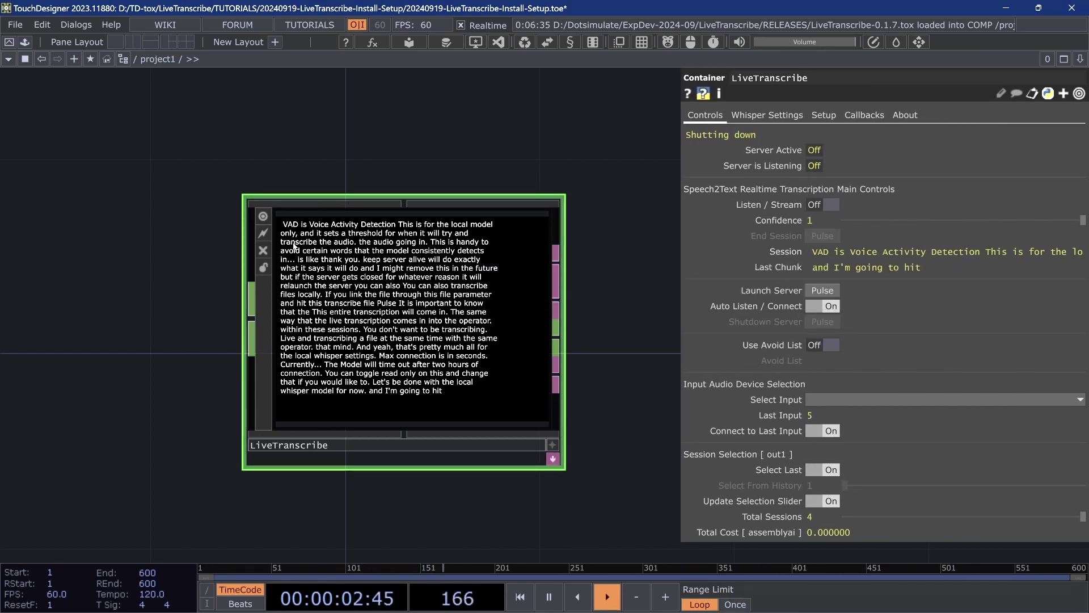
pyautogui.moveTo(526, 152); pyautogui.dragTo(365, 179)
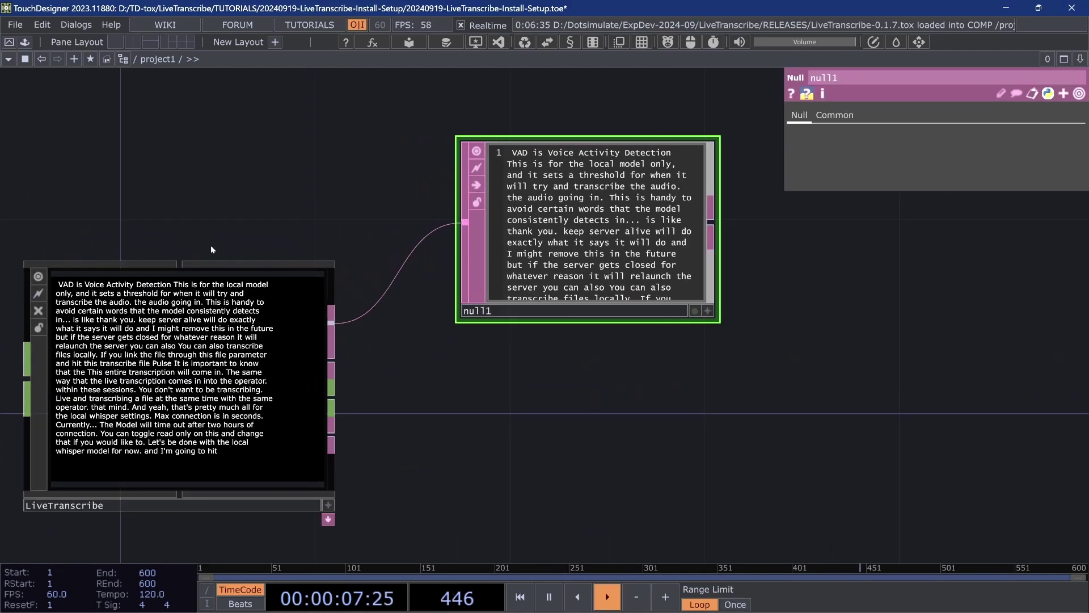
pyautogui.click(508, 219)
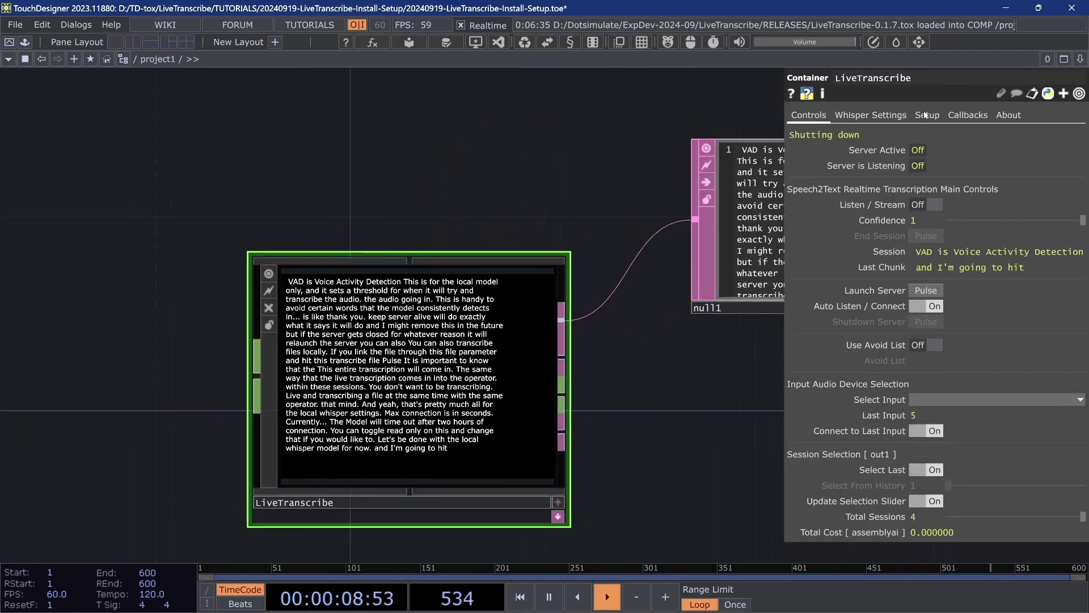
# Launch the LiveTranscribe server and set Select Input to In 1-2 (MOTU M Series)
pyautogui.click(888, 113)
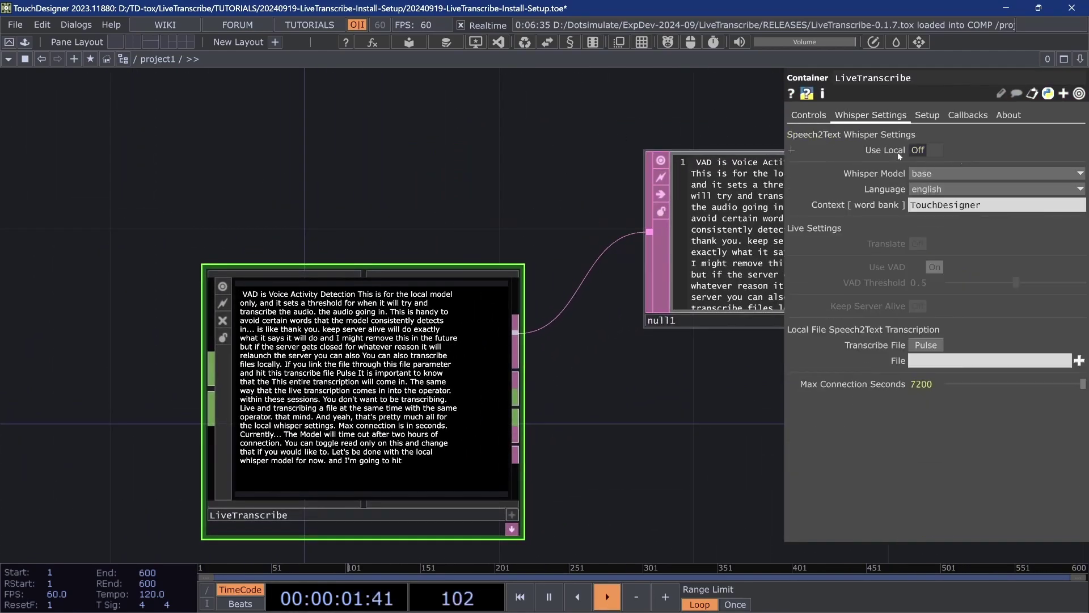
pyautogui.click(824, 117)
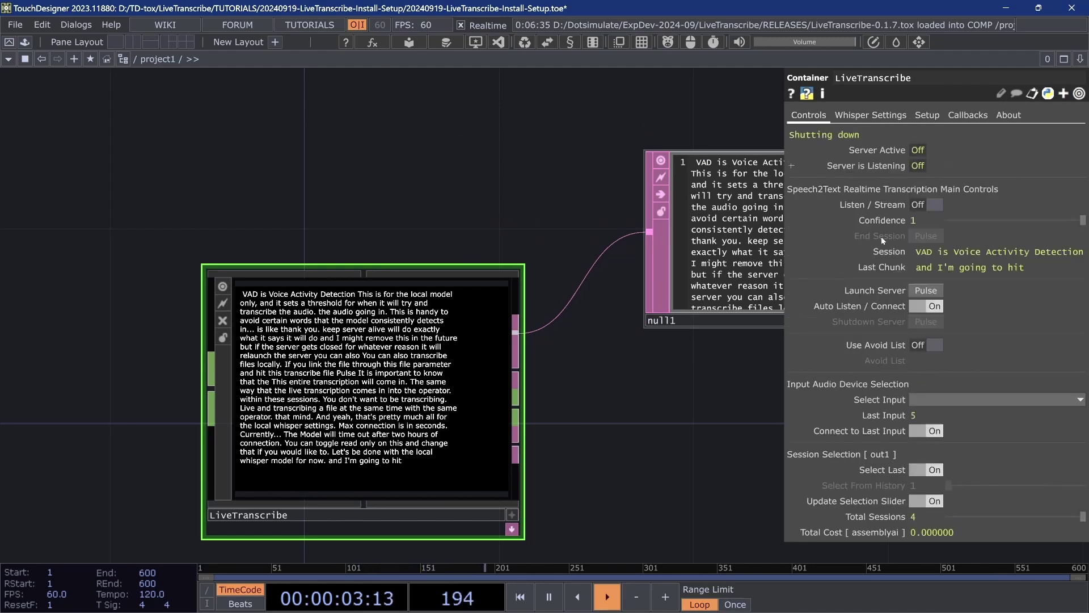
pyautogui.click(926, 292)
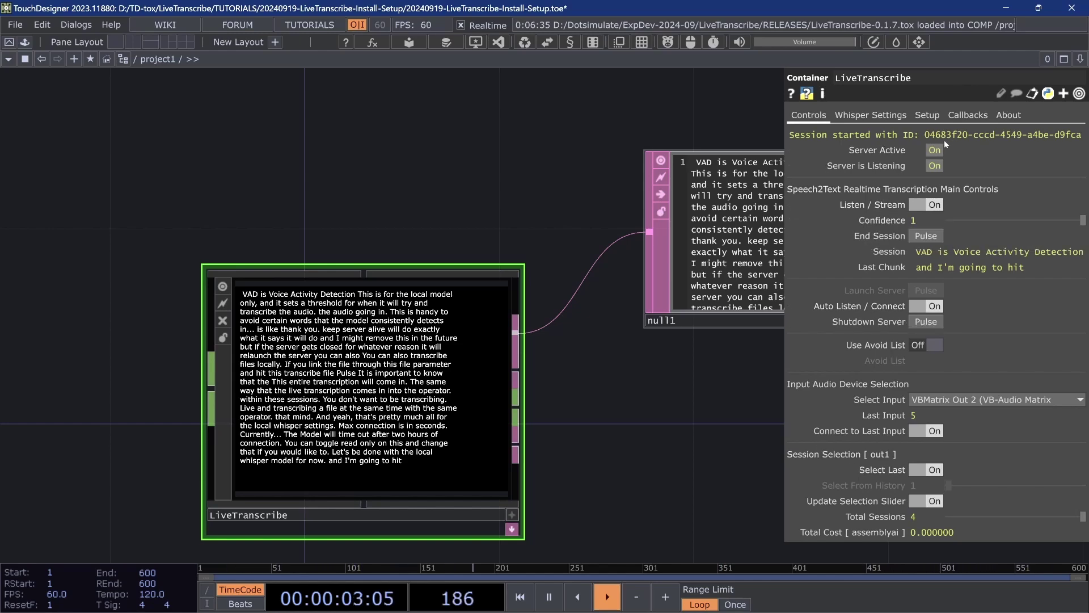
pyautogui.click(937, 401)
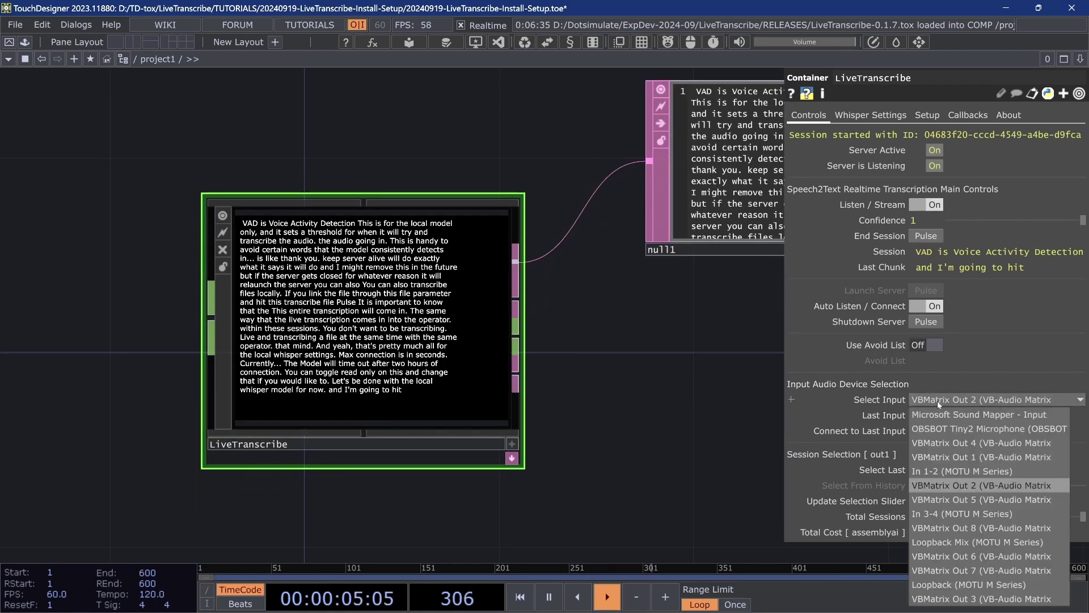
pyautogui.click(951, 472)
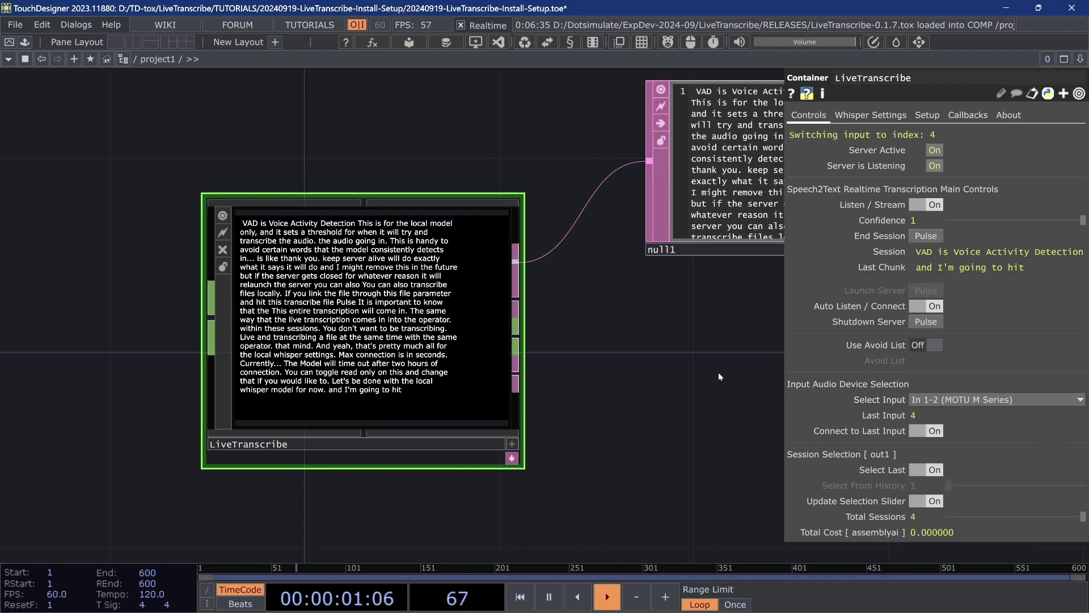
# Toggle Listen / Stream off and on for a new session and reposition null1
pyautogui.scroll(3, 296, 323)
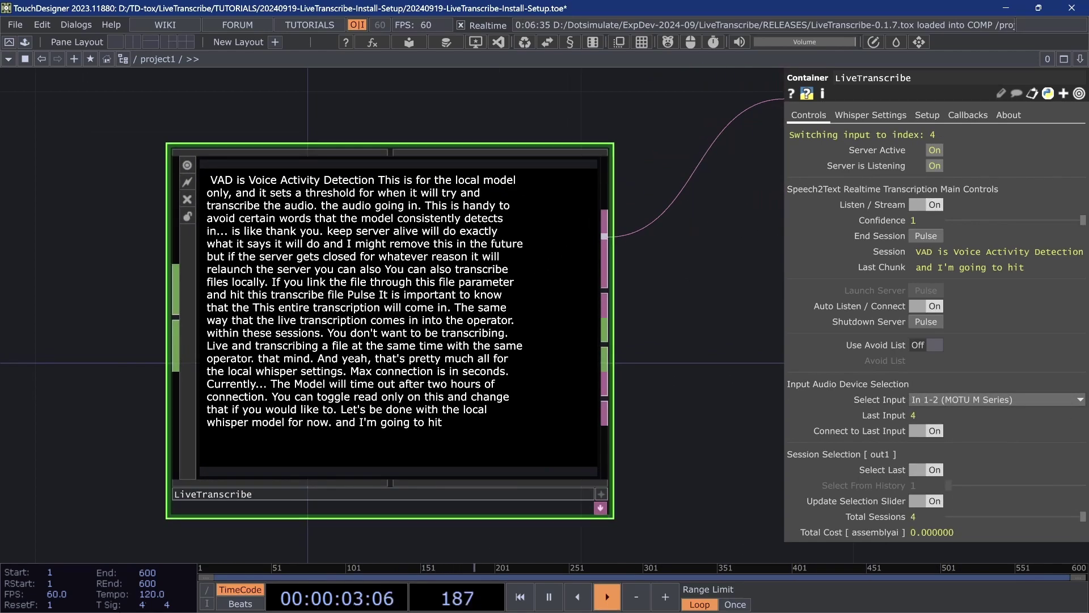
pyautogui.click(935, 205)
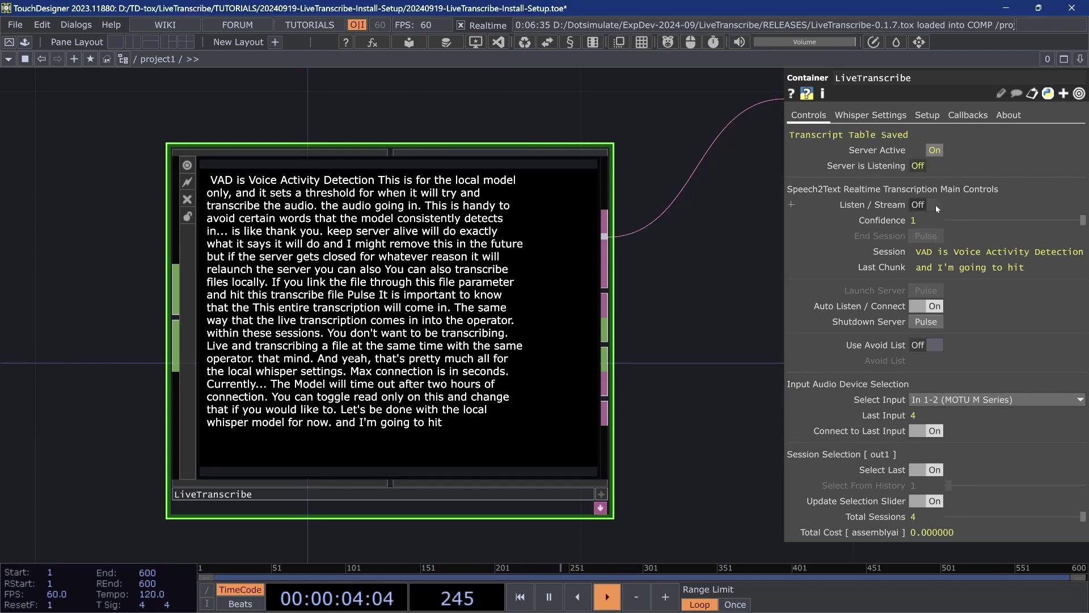
pyautogui.click(935, 205)
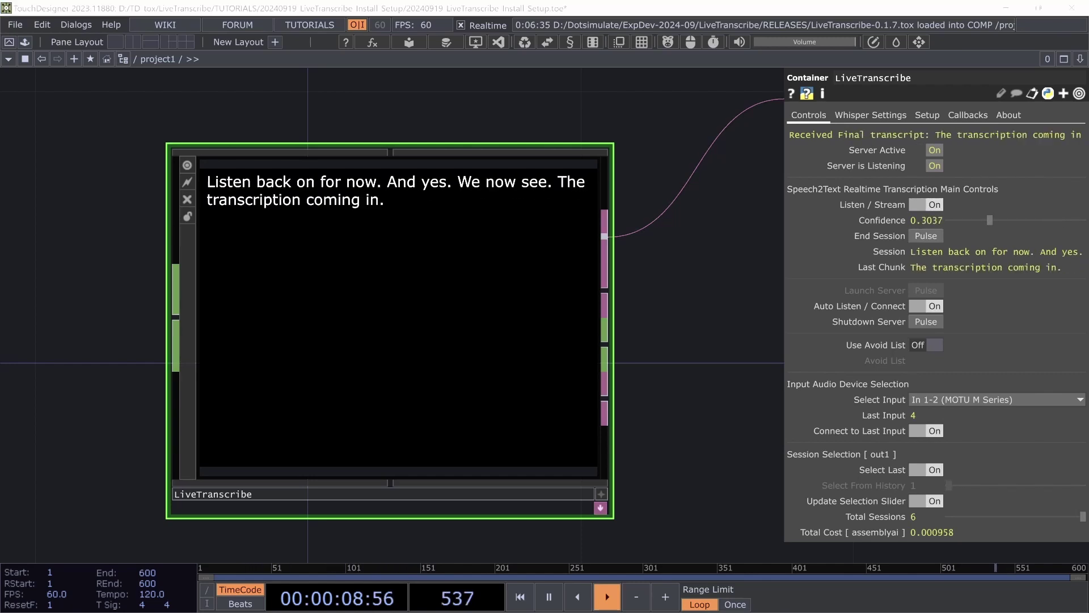
pyautogui.scroll(-4, 212, 272)
pyautogui.moveTo(590, 182); pyautogui.dragTo(476, 255)
pyautogui.scroll(3, 531, 278)
pyautogui.moveTo(282, 136); pyautogui.dragTo(289, 132)
# Add null2 from the container's second output to show the start, end, text chunk table
pyautogui.moveTo(823, 341)
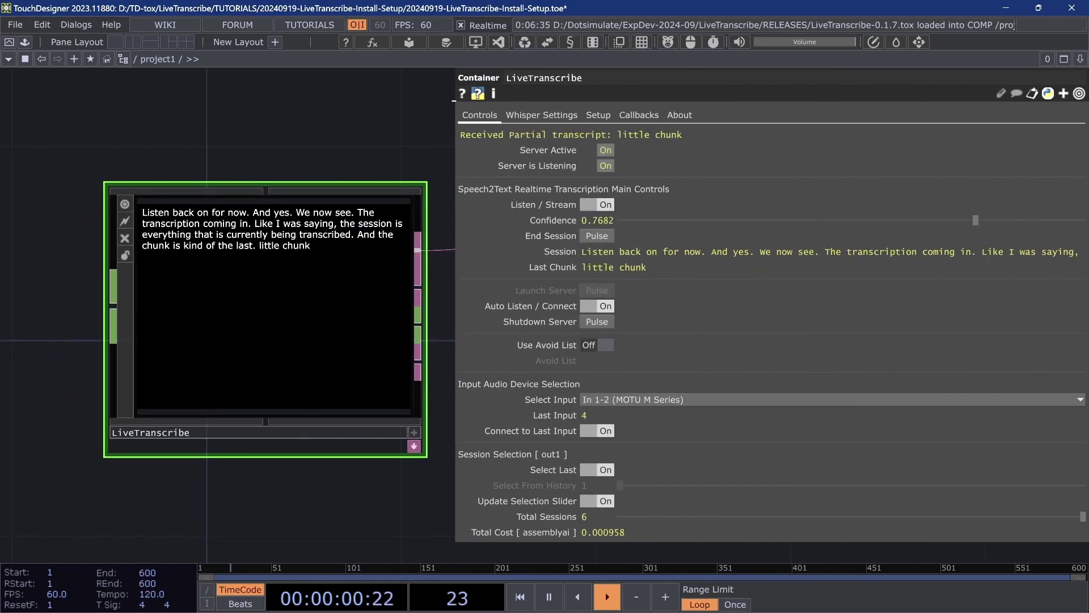
pyautogui.press('Tab')
pyautogui.click(278, 178)
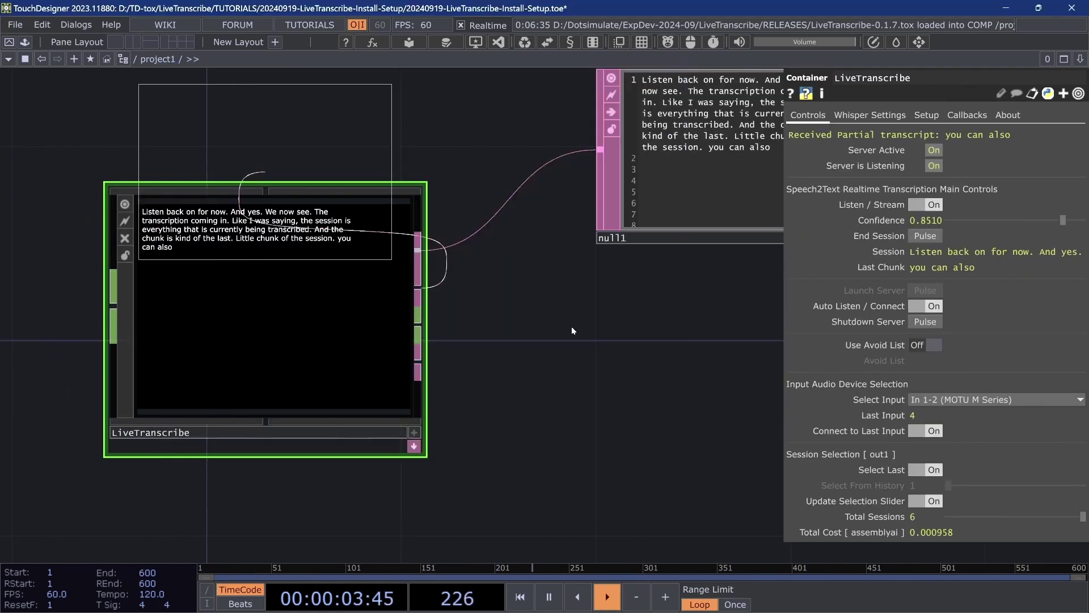
pyautogui.click(704, 386)
pyautogui.scroll(4, 683, 308)
pyautogui.scroll(2, 683, 308)
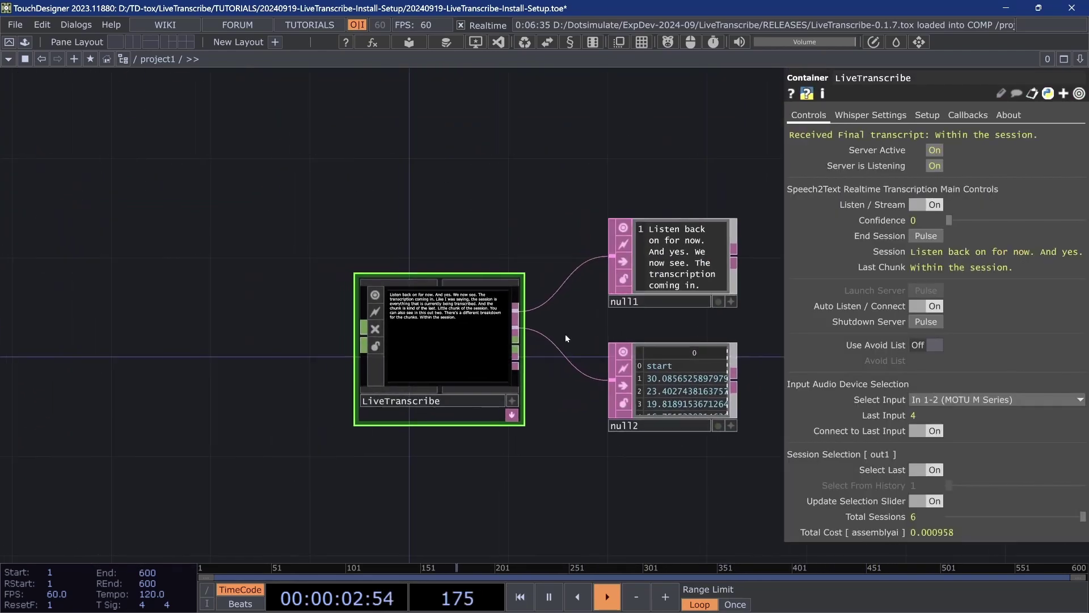
pyautogui.scroll(3, 605, 323)
pyautogui.scroll(2, 604, 322)
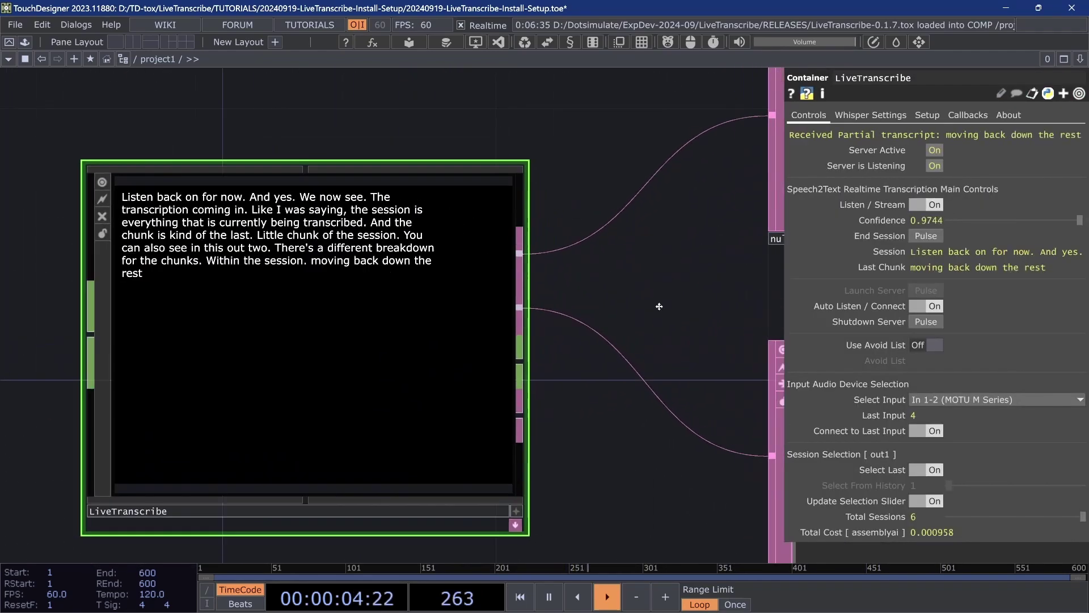
pyautogui.moveTo(731, 354); pyautogui.dragTo(837, 375)
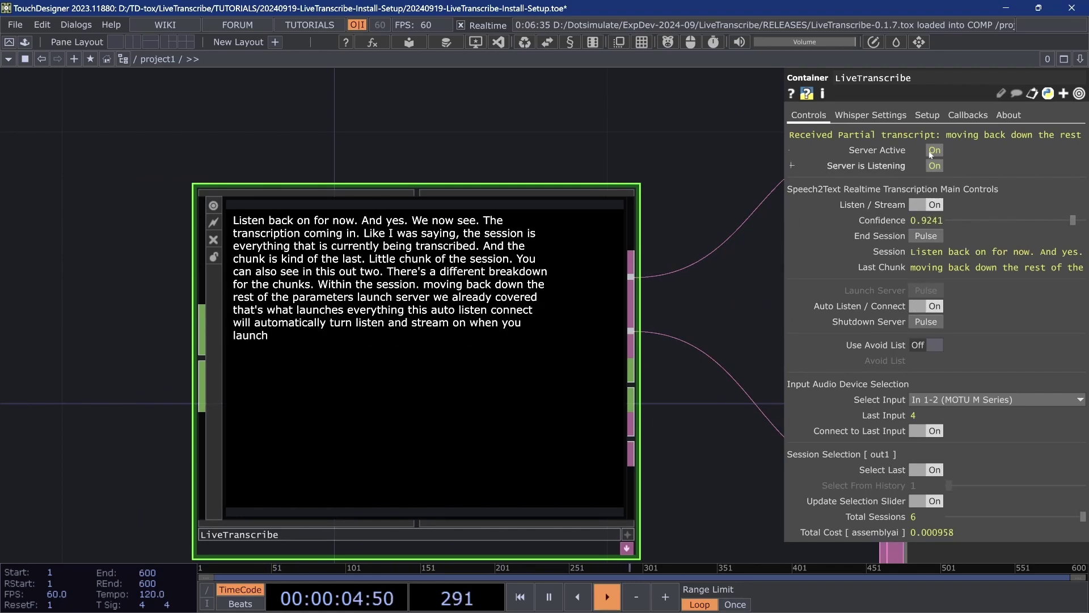
# Shut down the server, enable Auto Listen / Connect, and relaunch the server
pyautogui.click(938, 321)
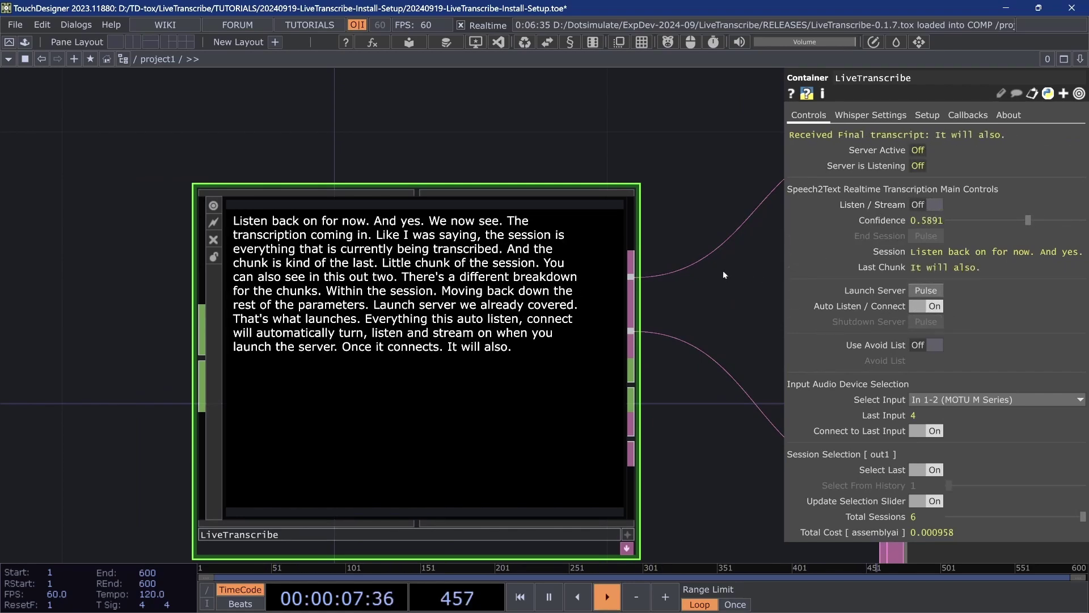
pyautogui.click(925, 306)
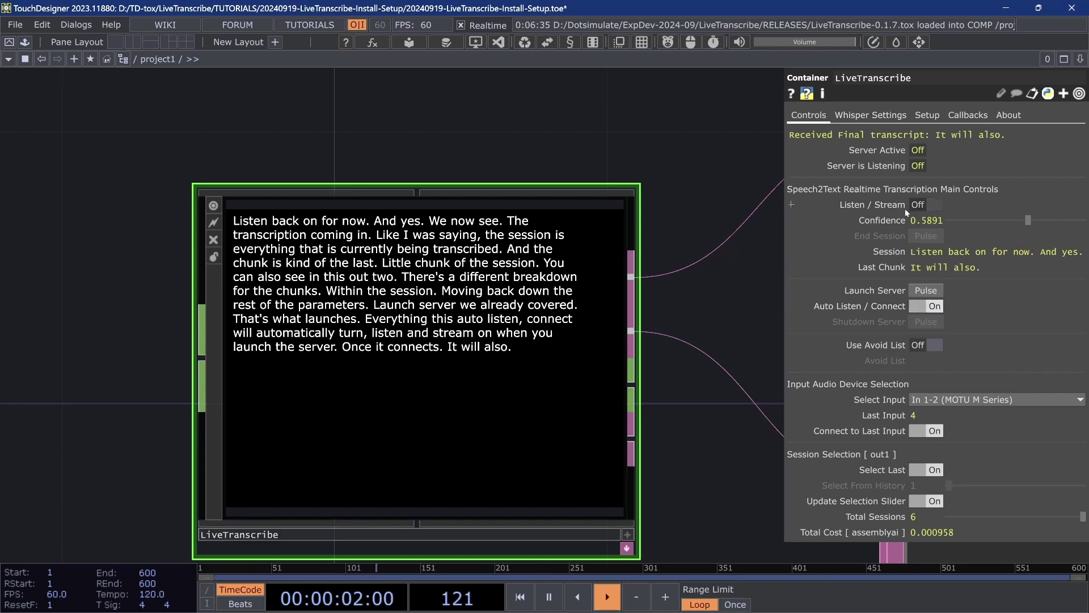
pyautogui.click(926, 290)
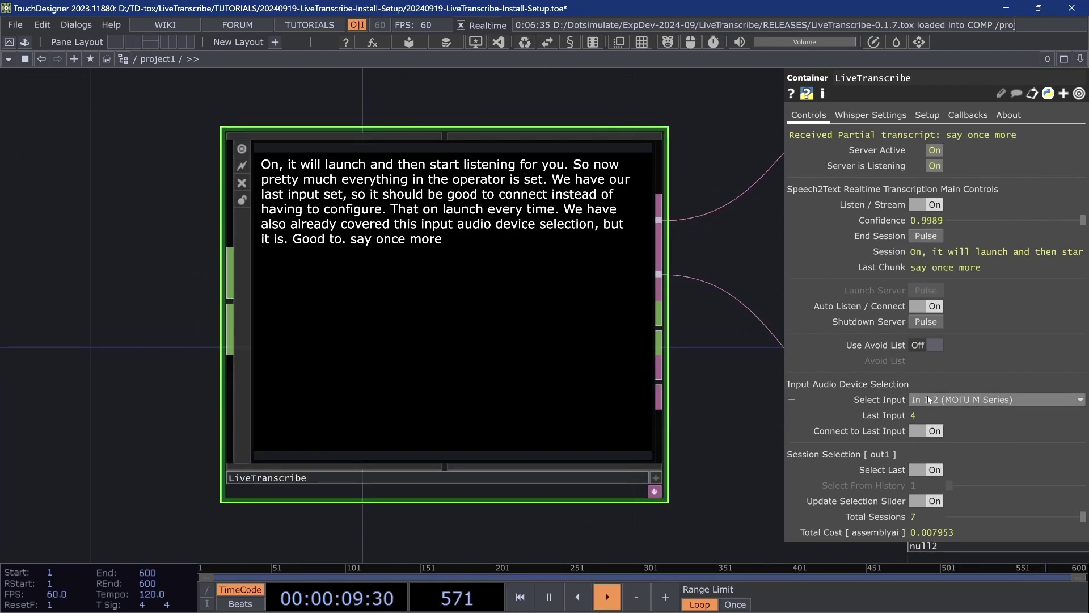
# Check the input device list and bring the null1 and null2 viewers into view
pyautogui.click(924, 403)
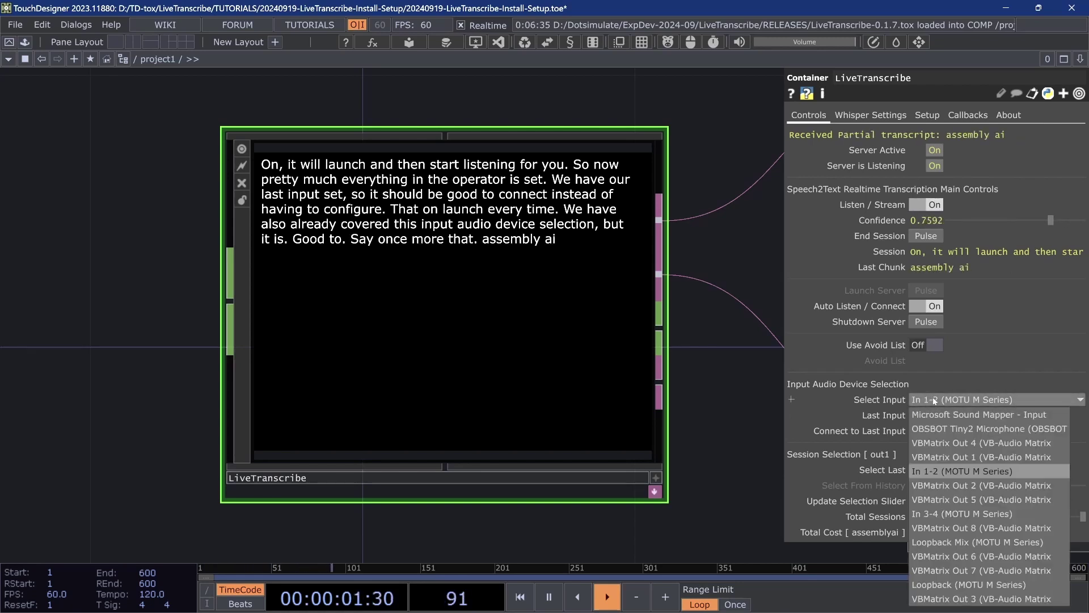
pyautogui.scroll(-2, 706, 342)
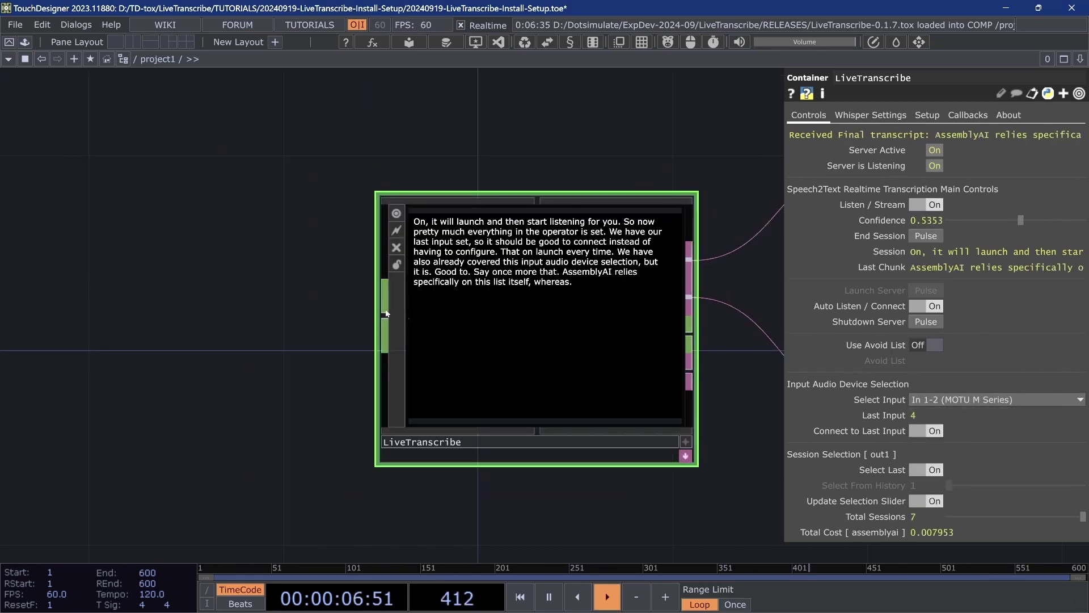
pyautogui.moveTo(384, 315); pyautogui.dragTo(183, 324)
pyautogui.moveTo(253, 333); pyautogui.dragTo(398, 338)
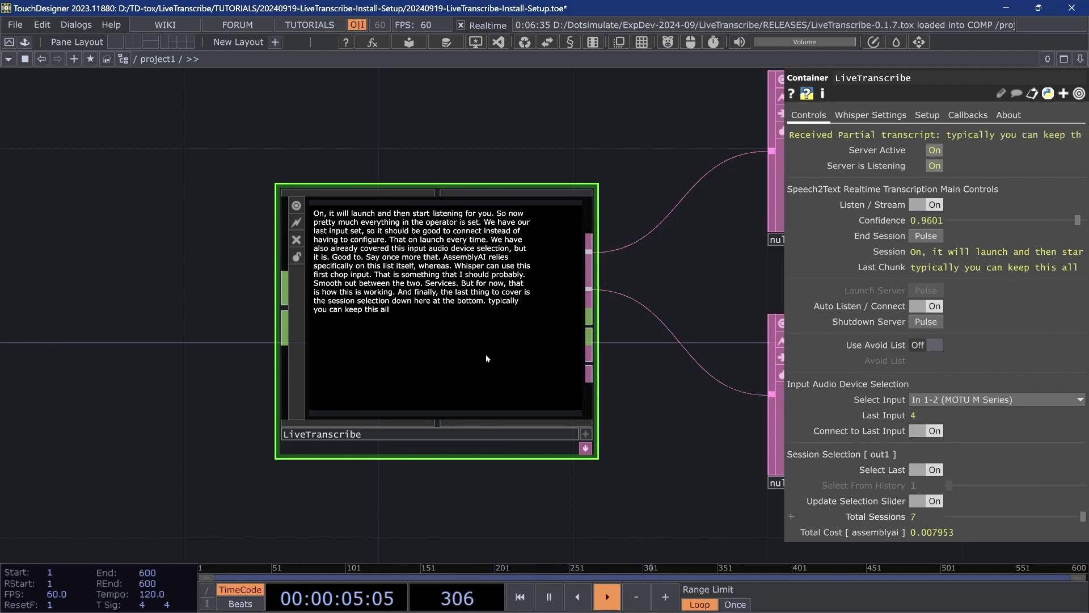
pyautogui.moveTo(472, 160); pyautogui.dragTo(323, 199)
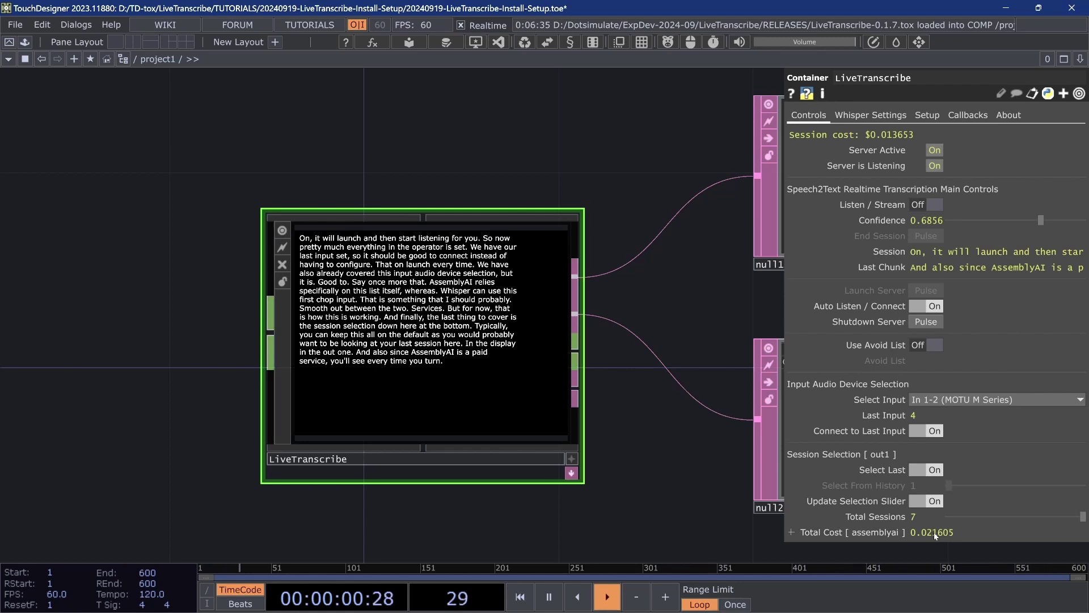
pyautogui.moveTo(213, 162); pyautogui.dragTo(688, 545)
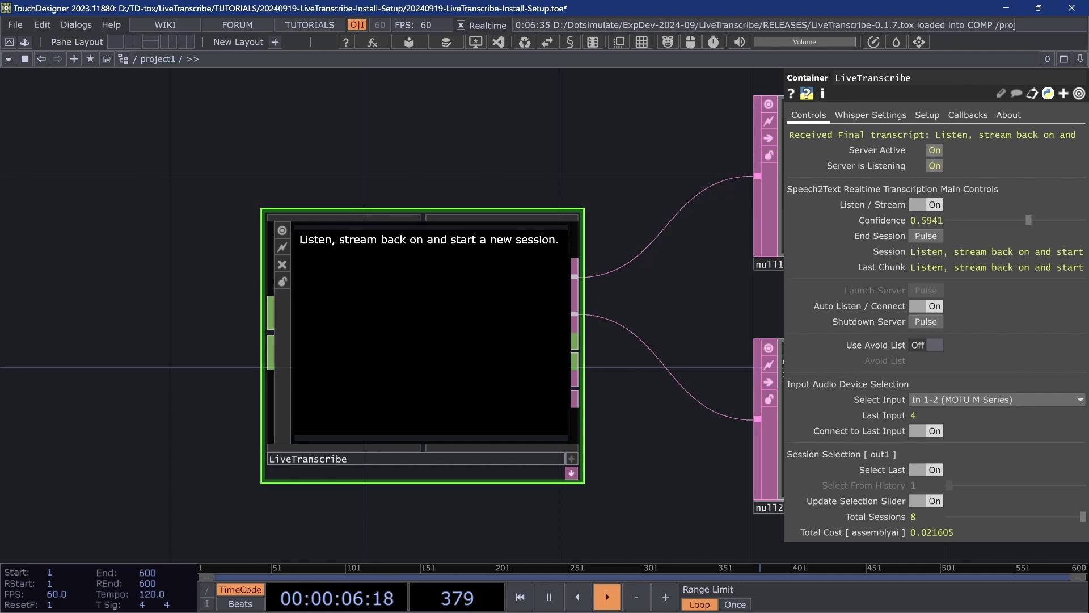
# Home the network with H and show LiveTranscribe's Callbacks page
pyautogui.press('h')
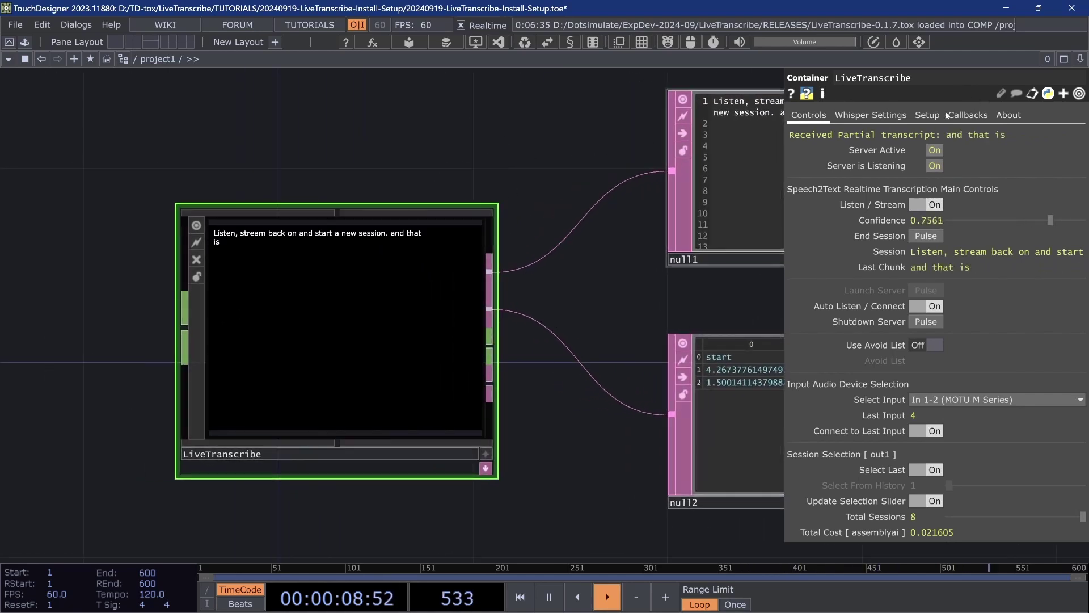
pyautogui.click(909, 116)
pyautogui.click(920, 116)
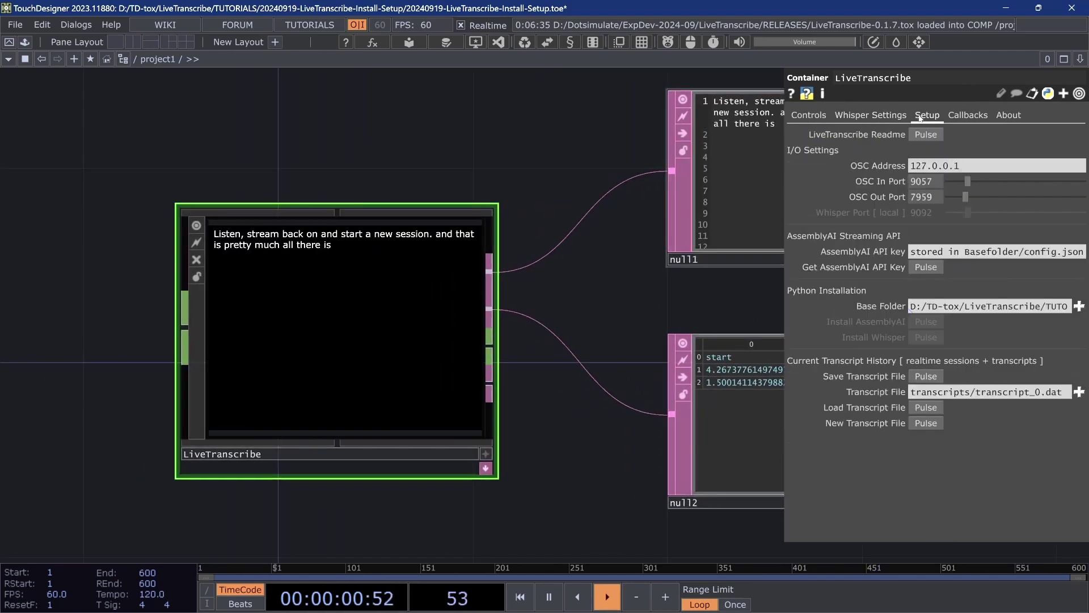
pyautogui.click(968, 116)
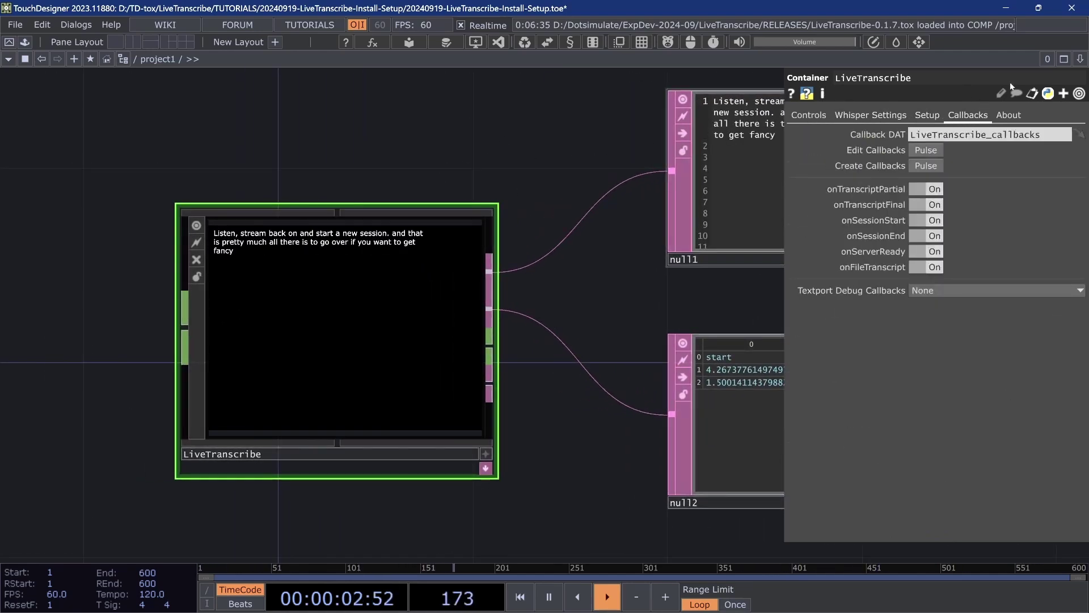
# Bring the LiveTranscribe_callbacks DAT into view and leave Textport Debug Callbacks at None
pyautogui.moveTo(527, 431); pyautogui.dragTo(723, 256)
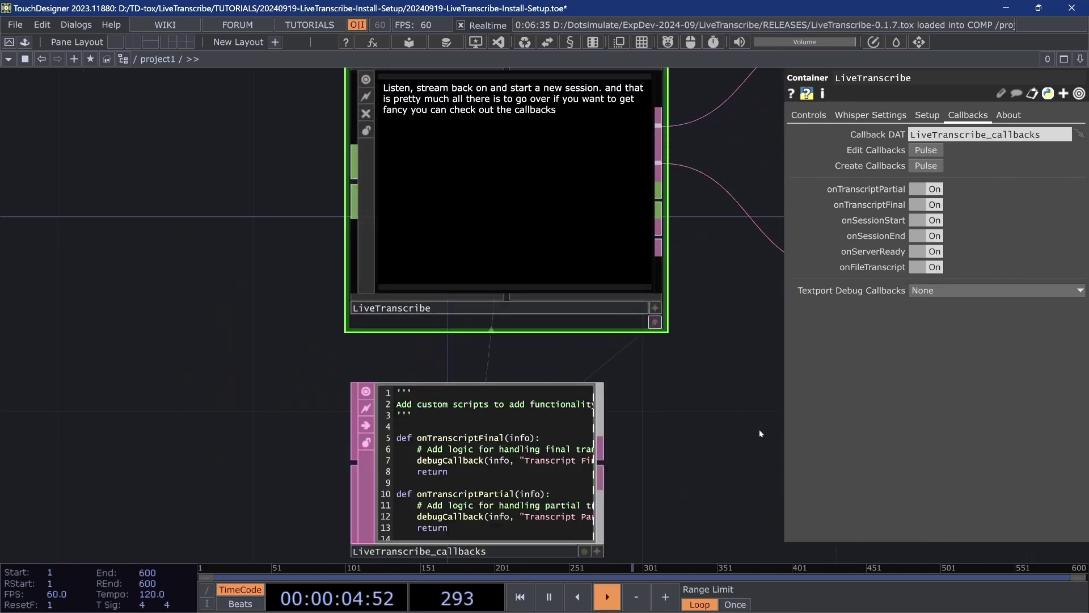
pyautogui.scroll(5, 369, 510)
pyautogui.scroll(-7, 255, 369)
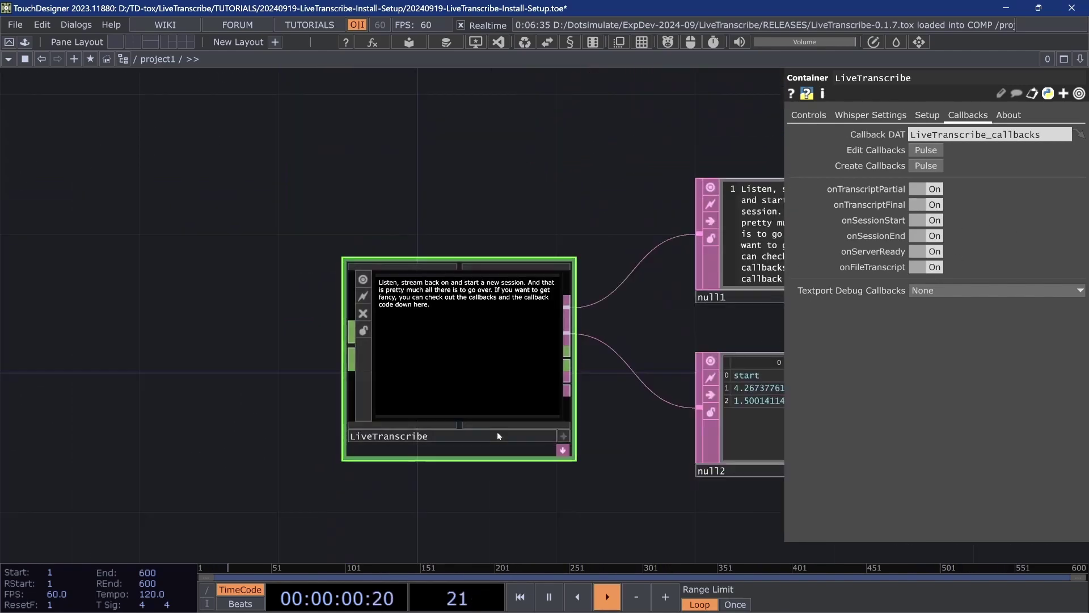
pyautogui.scroll(4, 497, 431)
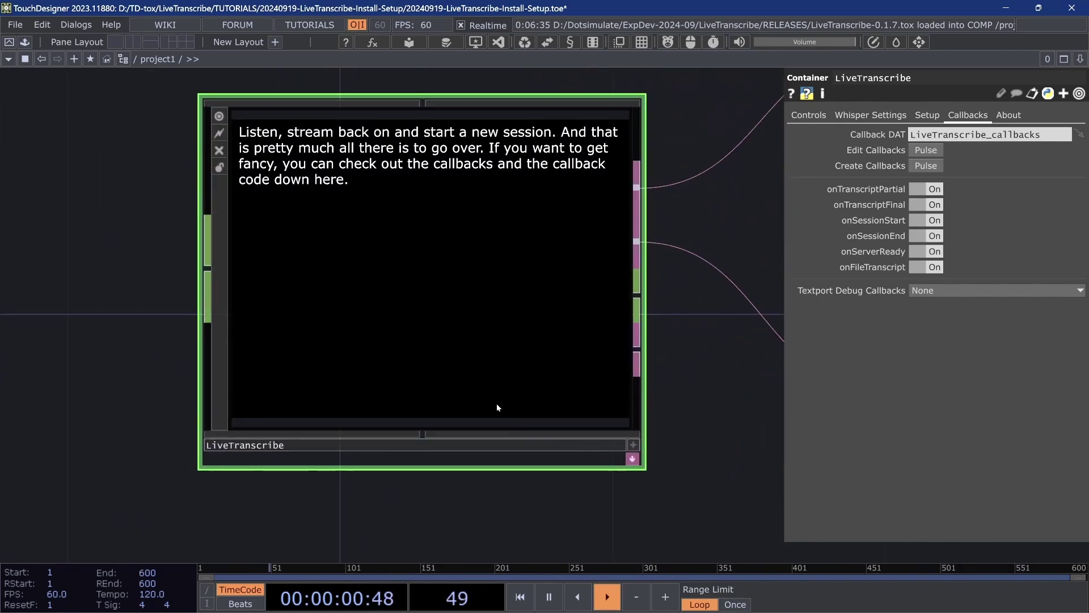
pyautogui.scroll(-3, 496, 404)
pyautogui.click(936, 291)
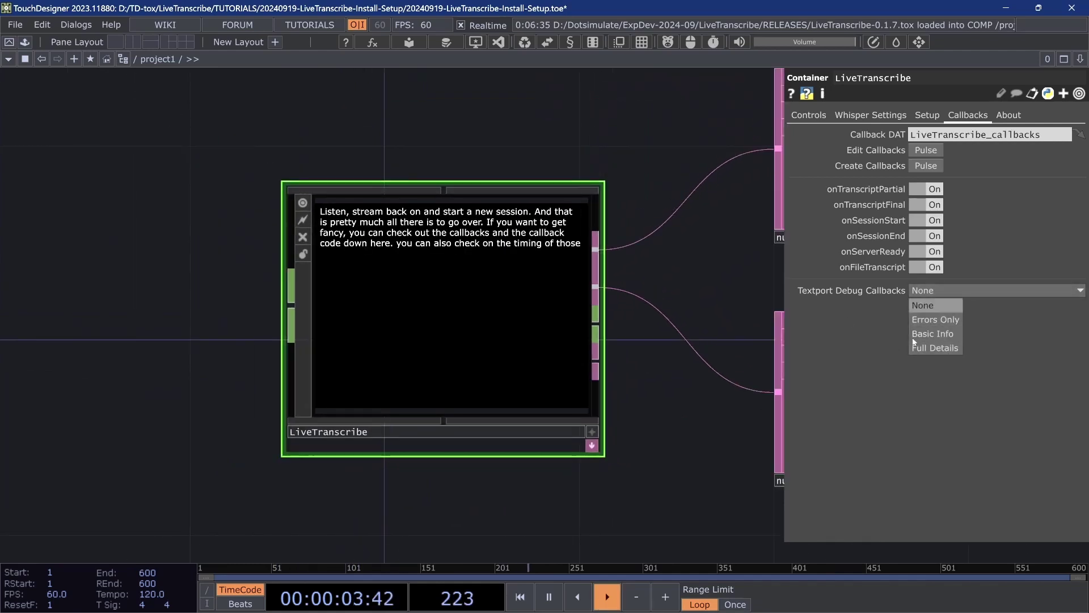
pyautogui.click(877, 297)
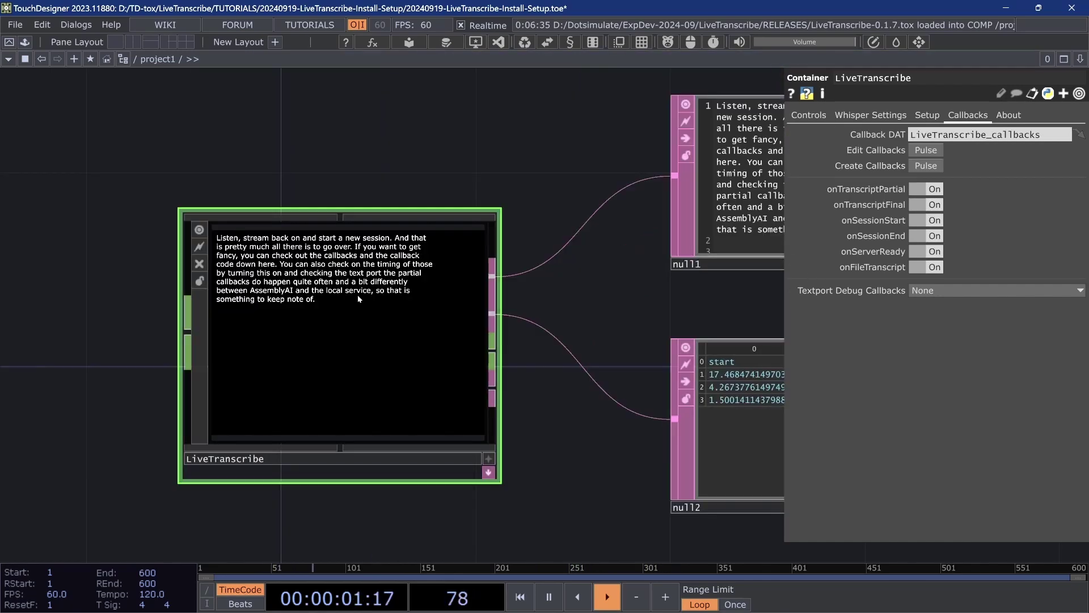
pyautogui.scroll(3, 281, 362)
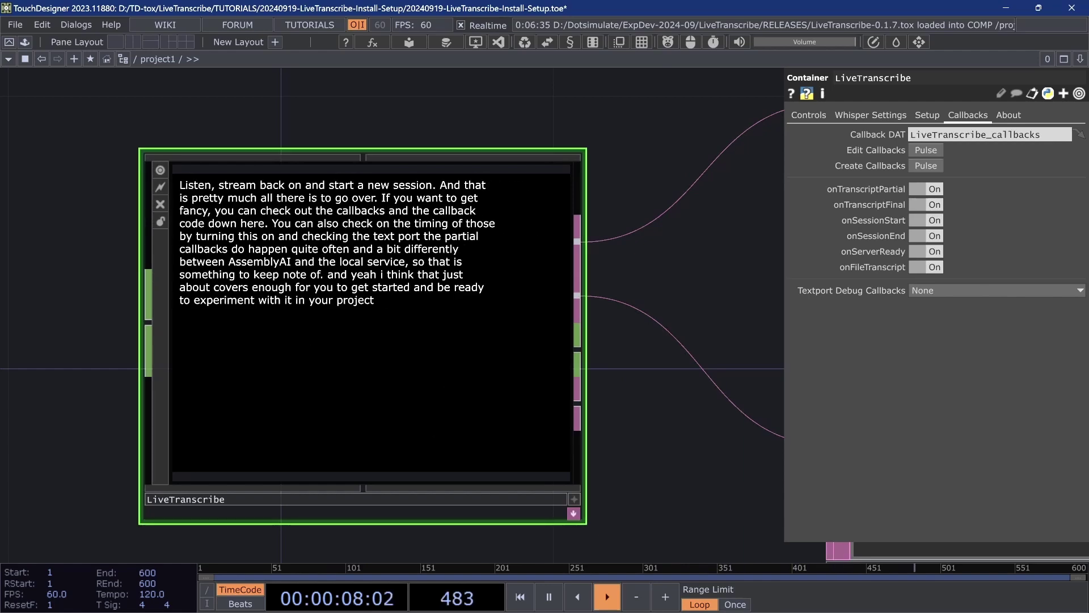
# Open the LiveTranscribe Readme from the Setup page, scroll through it, and close it
pyautogui.click(931, 115)
pyautogui.click(924, 135)
pyautogui.moveTo(823, 9); pyautogui.dragTo(493, 30)
pyautogui.scroll(-10, 617, 197)
pyautogui.scroll(10, 556, 264)
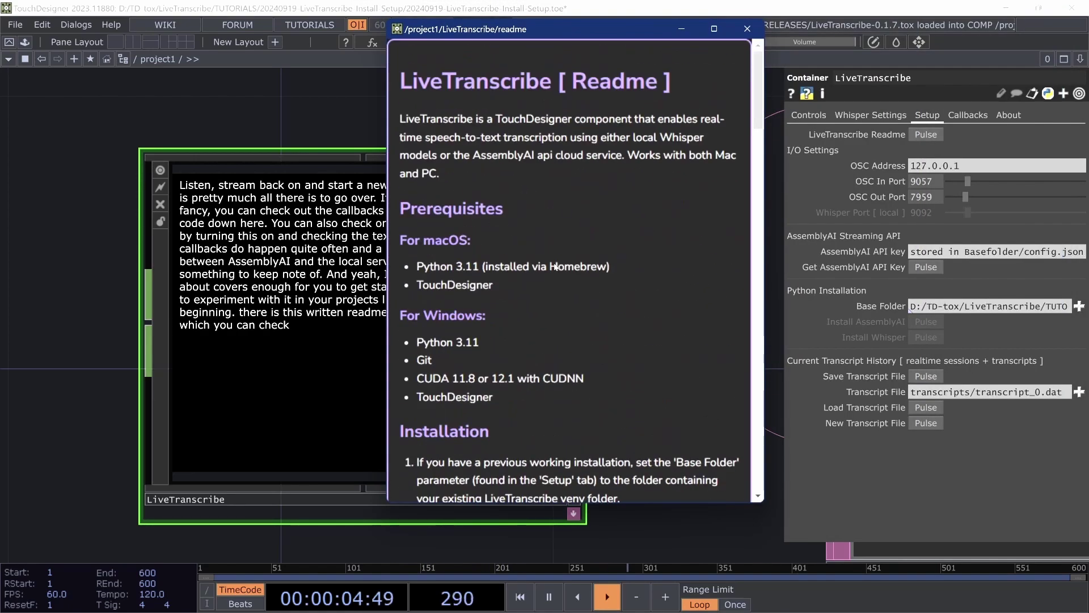
pyautogui.click(746, 30)
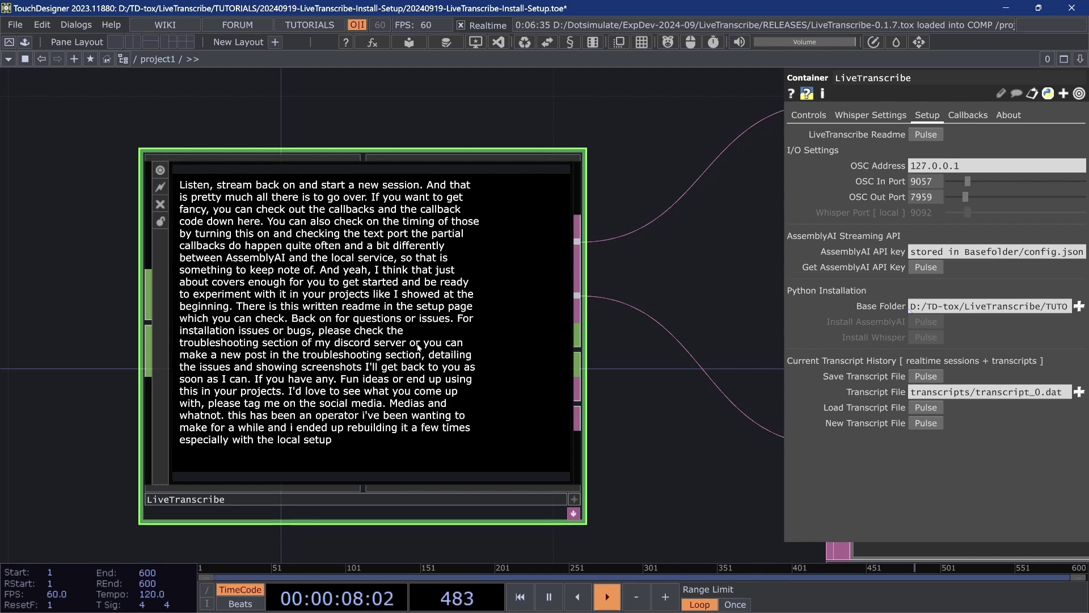
pyautogui.scroll(-2, 409, 397)
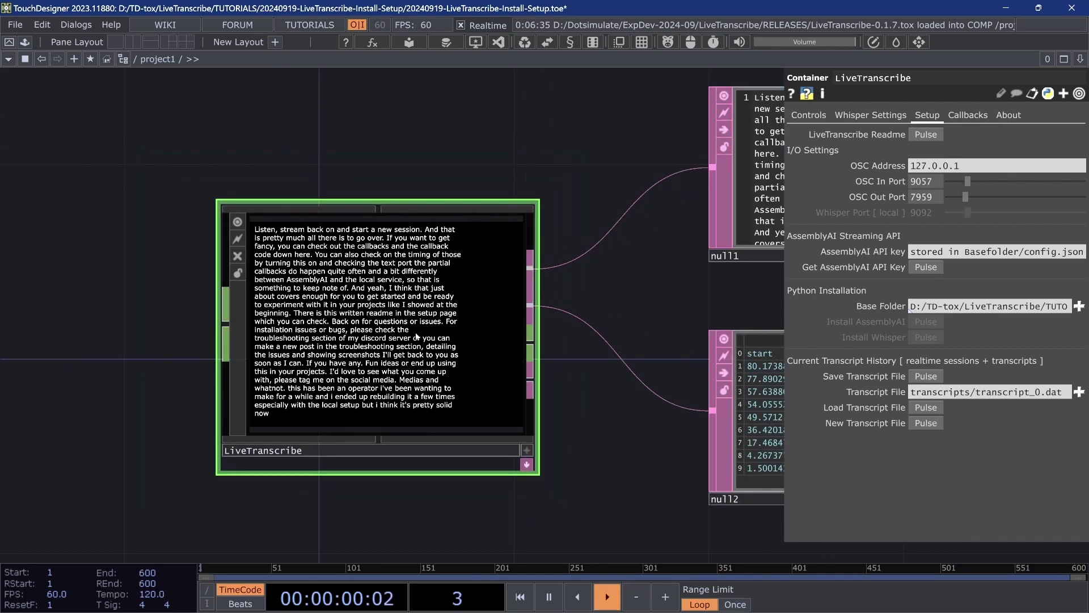
pyautogui.scroll(2, 404, 414)
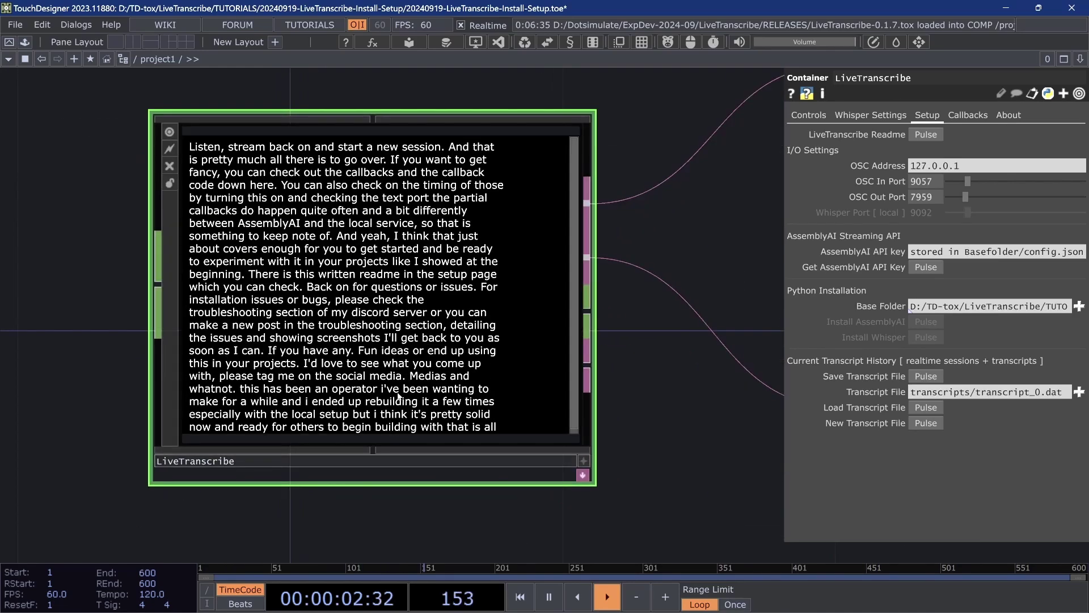